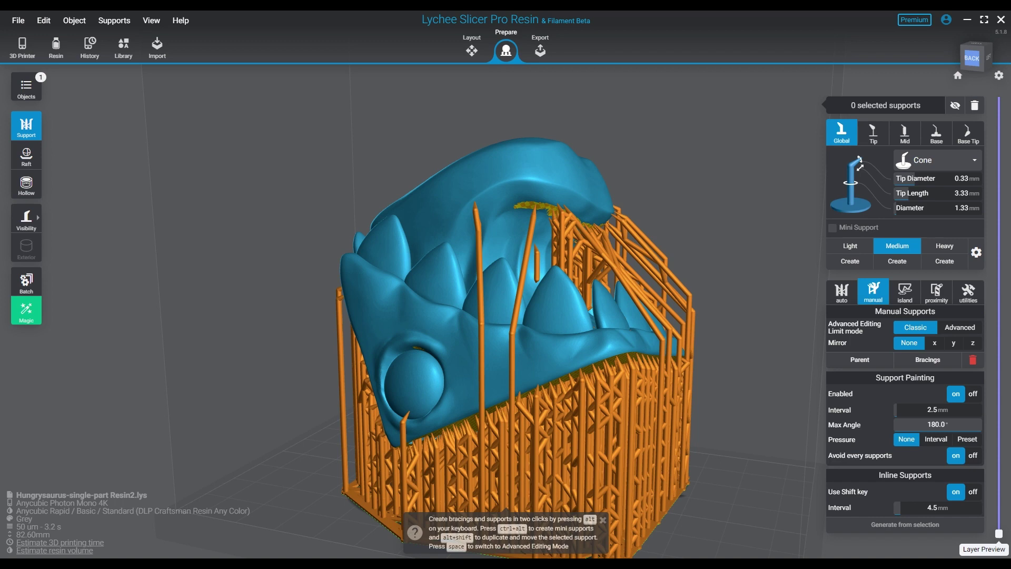
# - Show the Objects list and orbit around the supported Hungrysaurus model and back
pyautogui.click(26, 88)
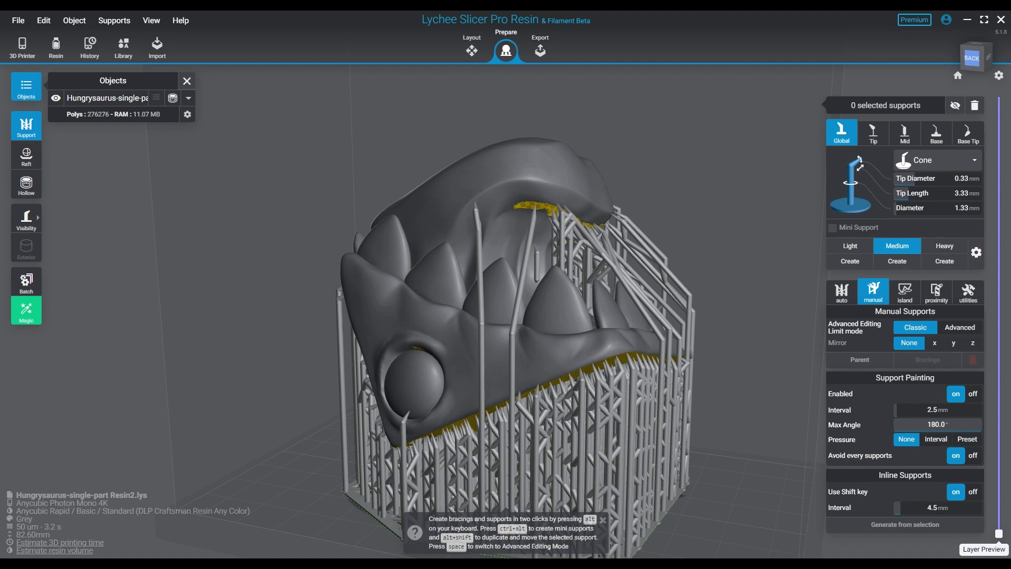
pyautogui.moveTo(505, 316); pyautogui.dragTo(632, 316)
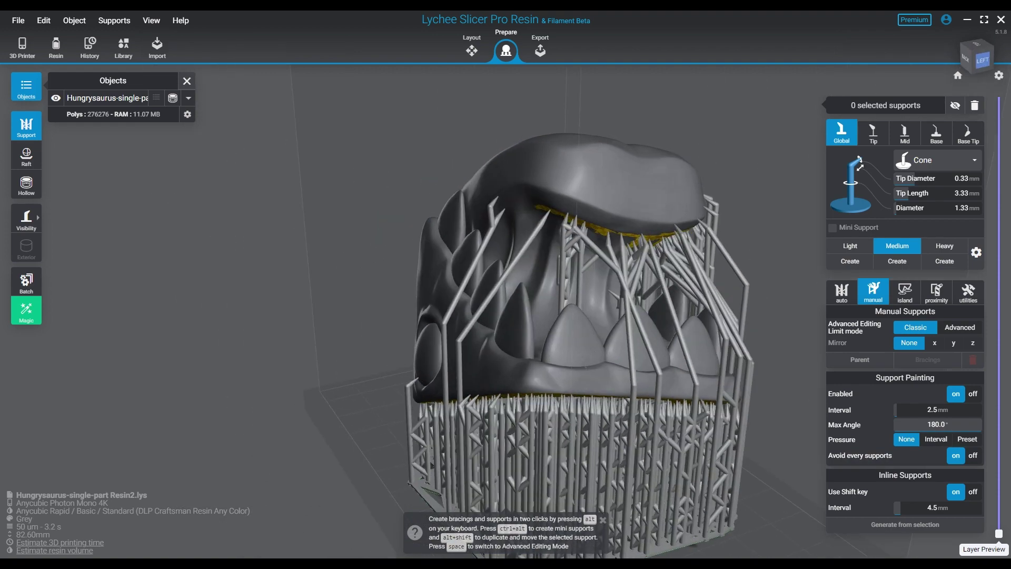
pyautogui.moveTo(539, 325)
pyautogui.mouseDown()
pyautogui.moveTo(789, 324)
pyautogui.moveTo(664, 324)
pyautogui.moveTo(639, 363)
pyautogui.moveTo(640, 229)
pyautogui.mouseUp()
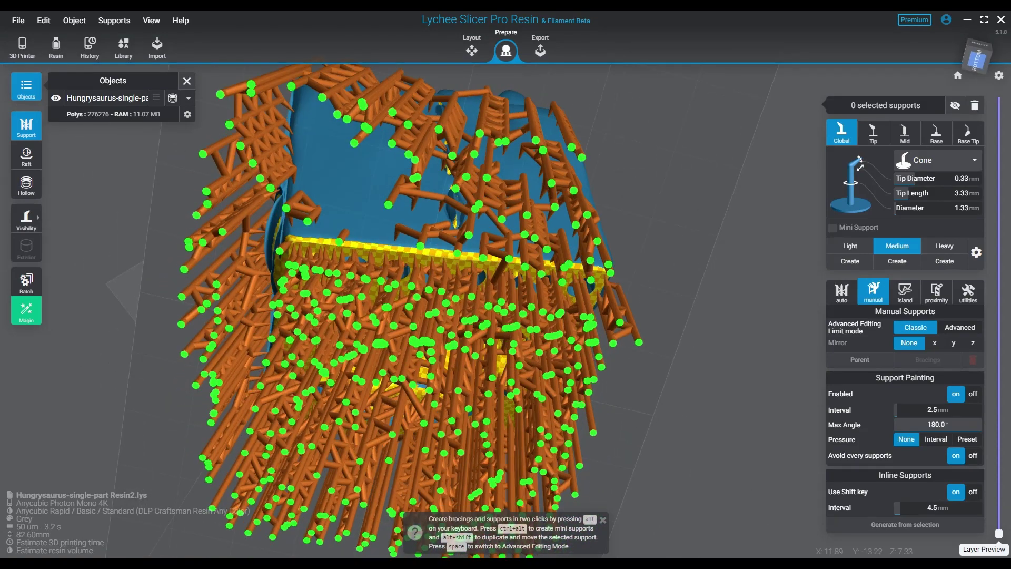
# - Select the Hungrysaurus model and toggle its visibility with the H shortcut
pyautogui.click(389, 239)
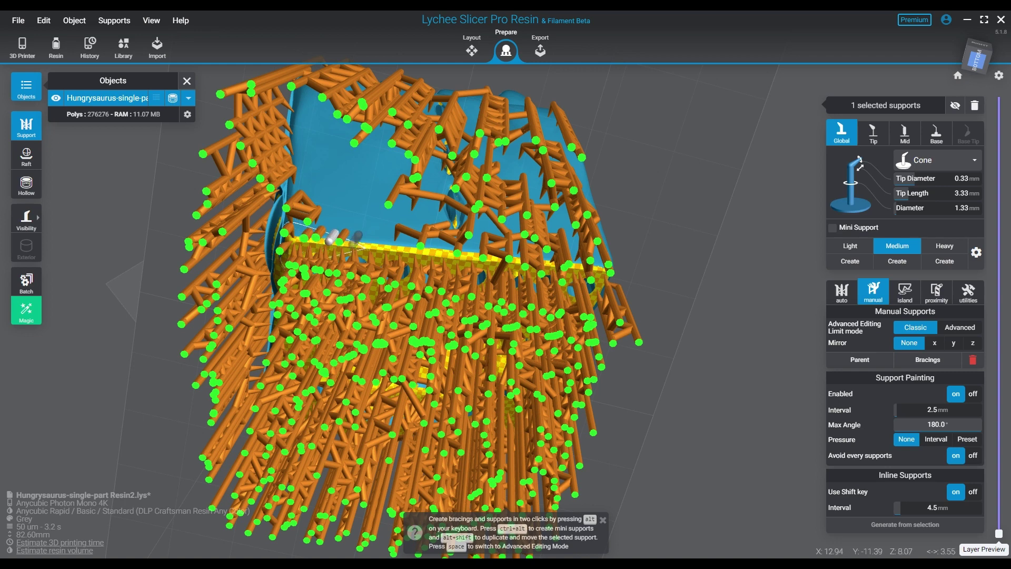
pyautogui.press('h')
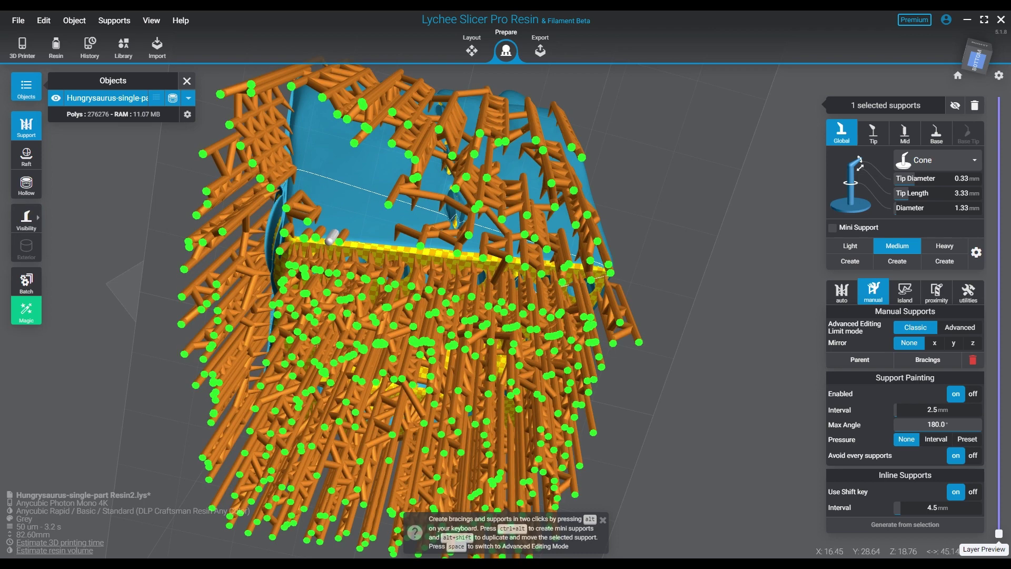
pyautogui.press('h')
pyautogui.press('h')
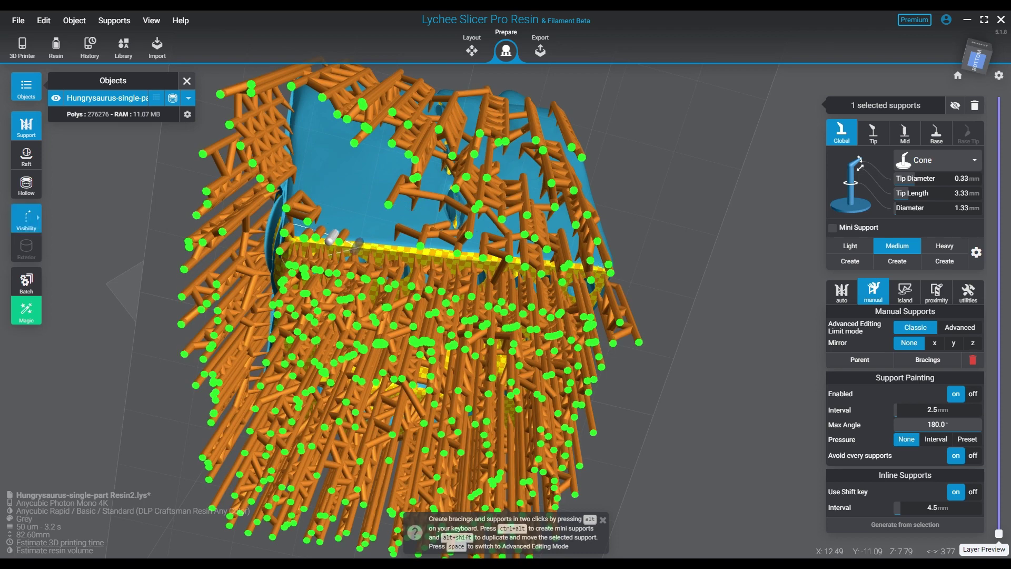
pyautogui.press('h')
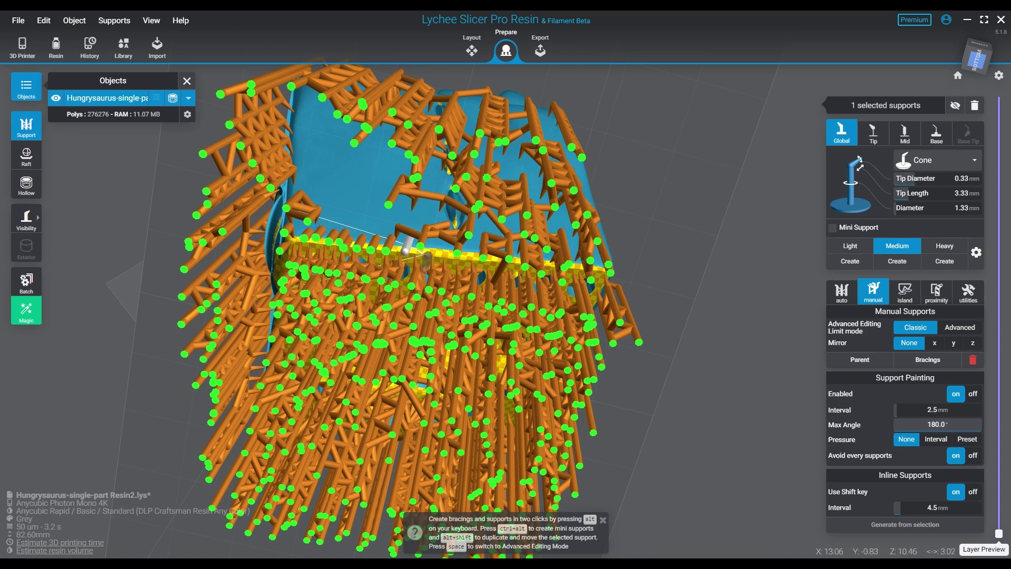
# - Switch to the Light preset (0.22 mm tips, 1.22 mm diameter), placing and undoing a test support
pyautogui.press('1')
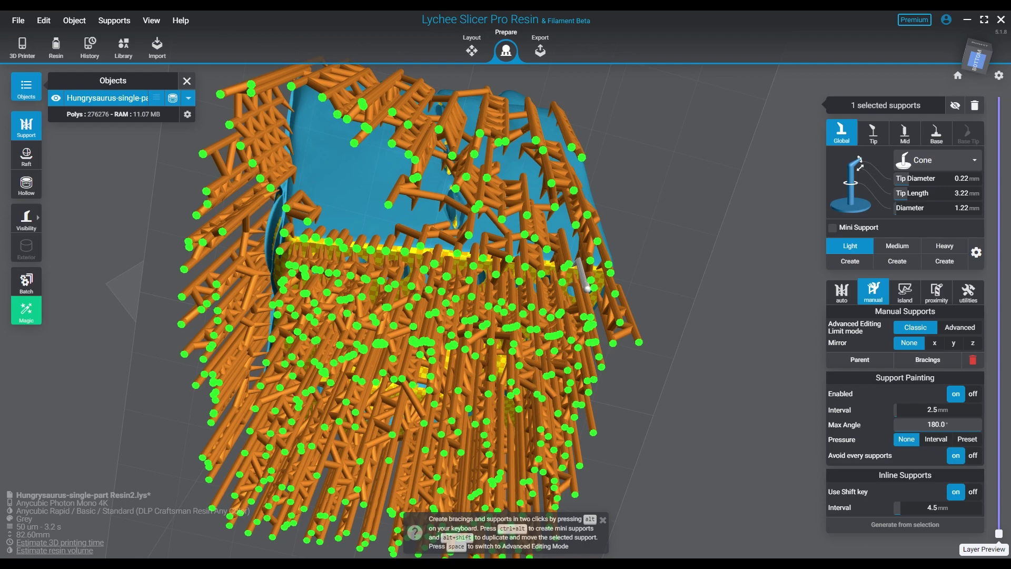
pyautogui.moveTo(588, 280)
pyautogui.mouseDown(button='right')
pyautogui.moveTo(588, 442)
pyautogui.moveTo(650, 432)
pyautogui.mouseUp(button='right')
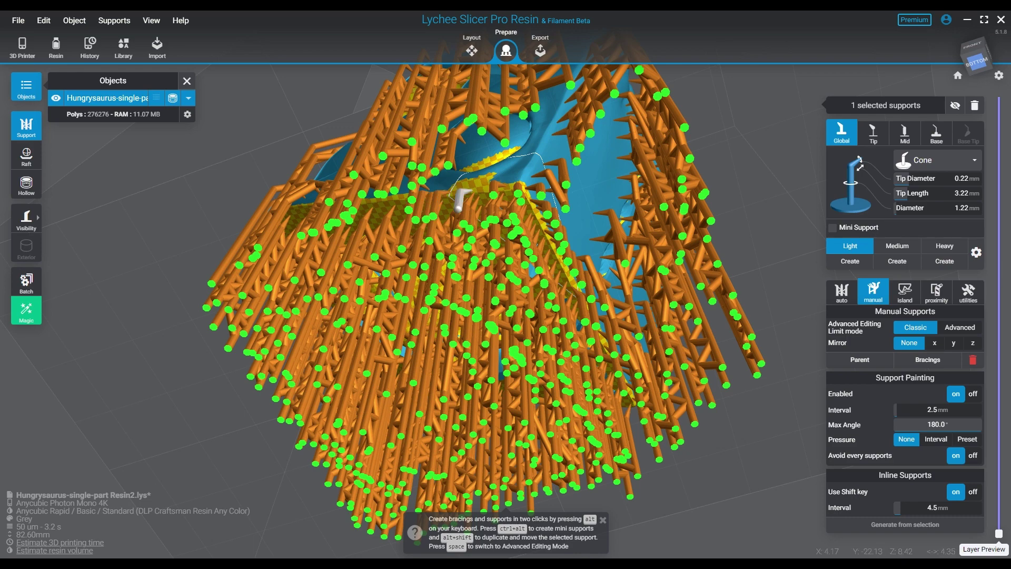
pyautogui.click(472, 198)
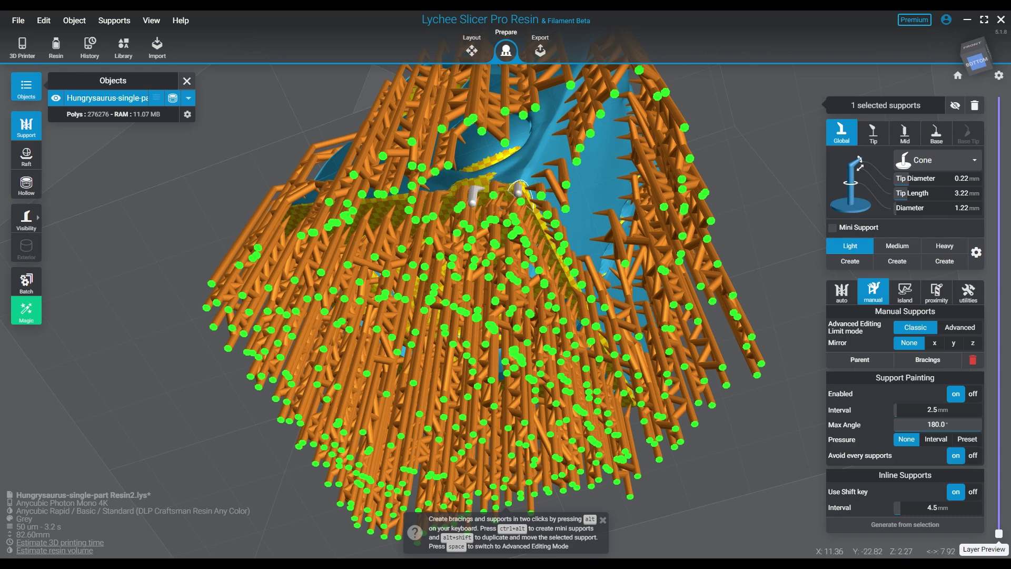
pyautogui.hotkey('ctrl', 'z')
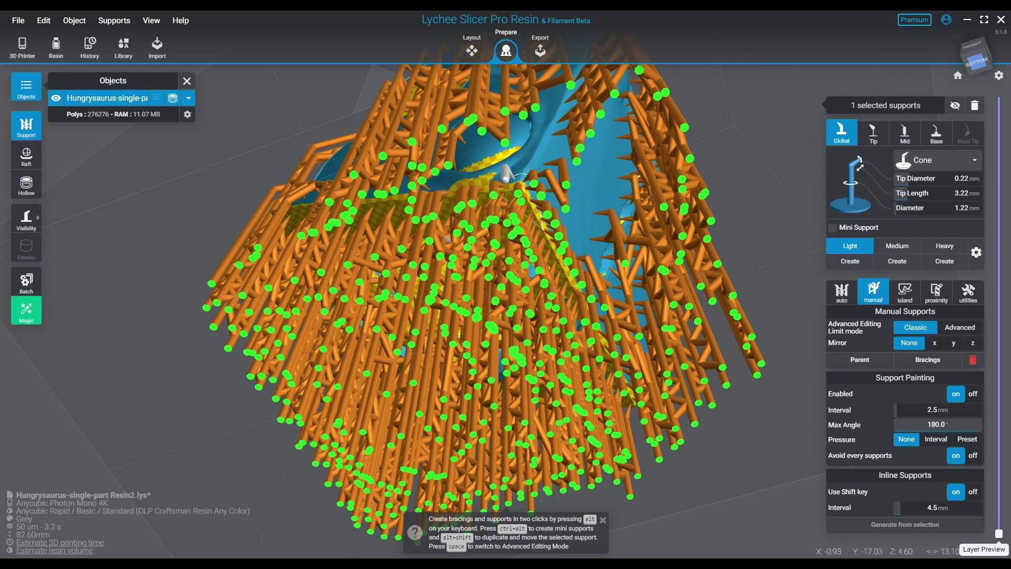
pyautogui.moveTo(521, 193); pyautogui.dragTo(556, 150, button='right')
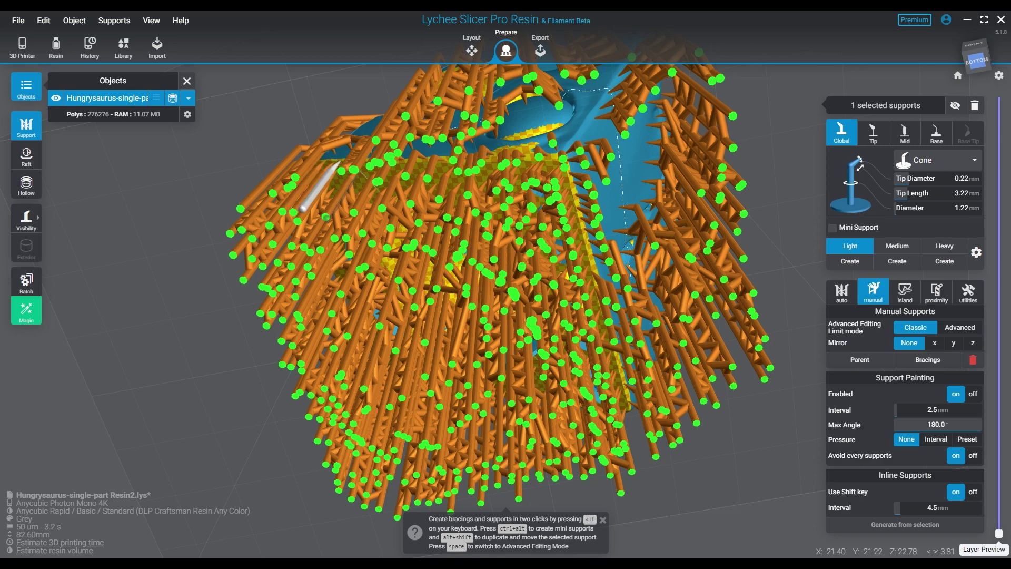
pyautogui.moveTo(316, 182)
pyautogui.mouseDown(button='right')
pyautogui.moveTo(356, 237)
pyautogui.moveTo(423, 245)
pyautogui.mouseUp(button='right')
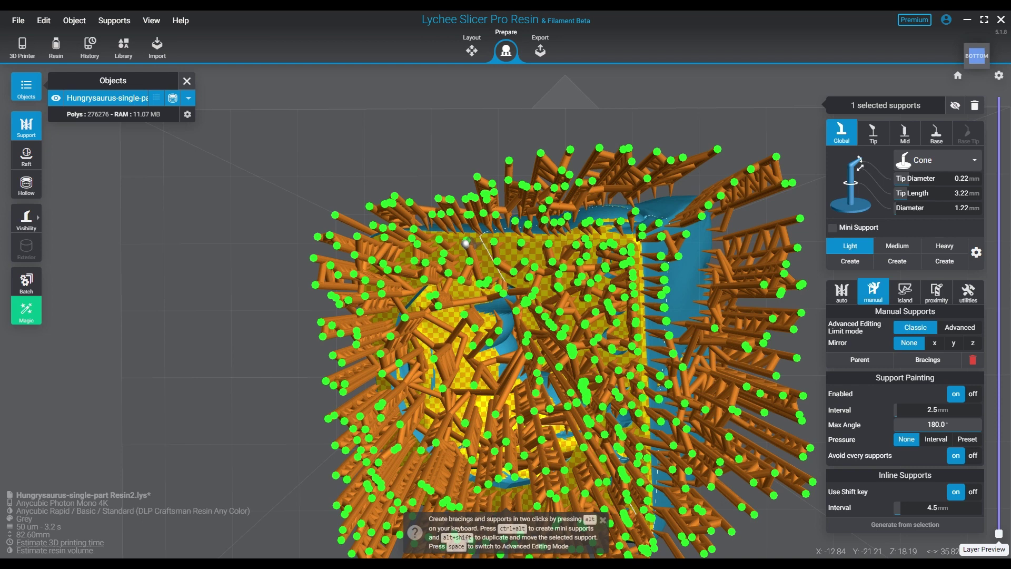
# - Revert to Medium (0.33 mm tips, 1.33 mm diameter) and place a support with an adjusted tip
pyautogui.press('Escape')
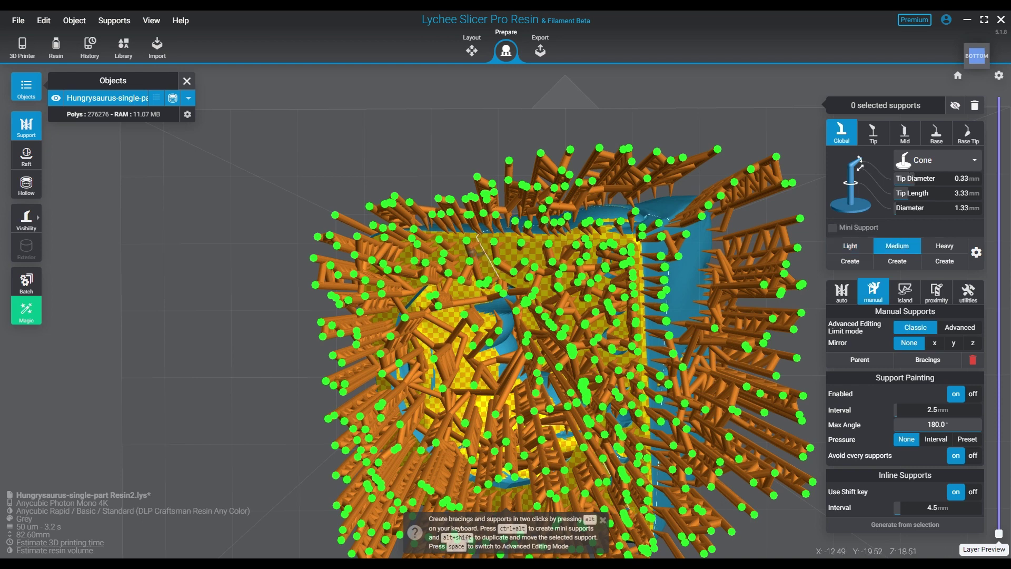
pyautogui.click(475, 239)
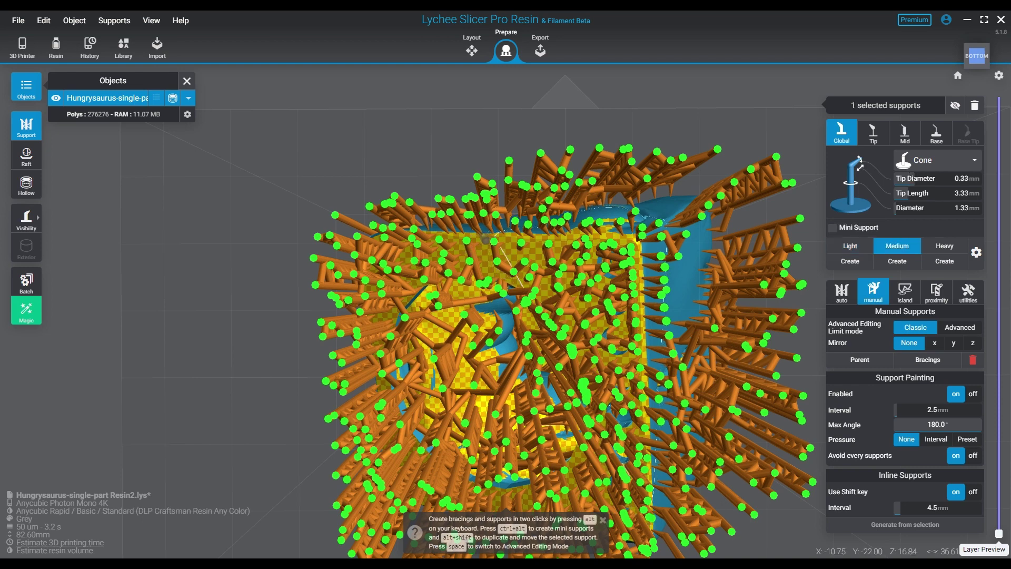
pyautogui.click(505, 241)
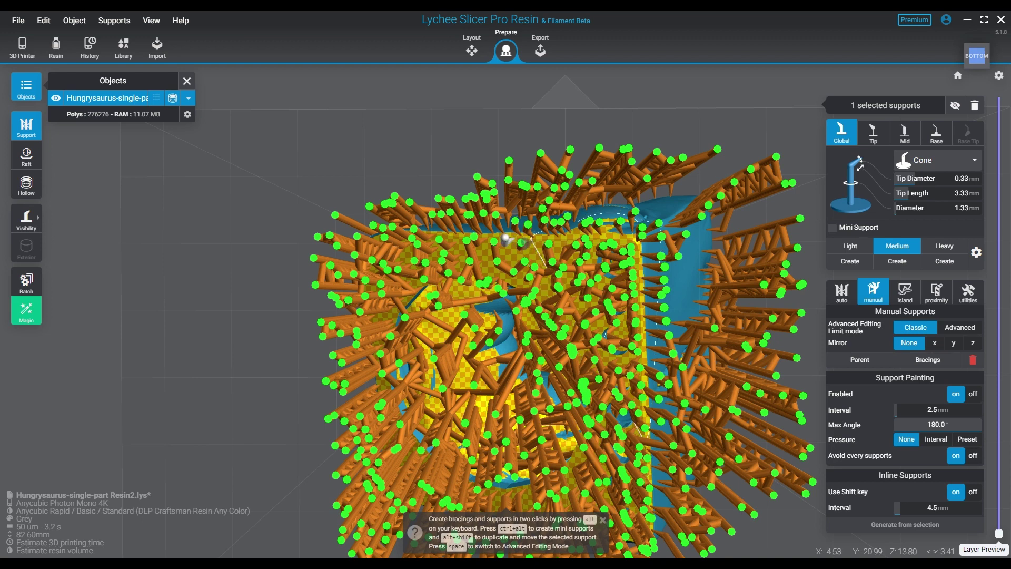
pyautogui.click(536, 244)
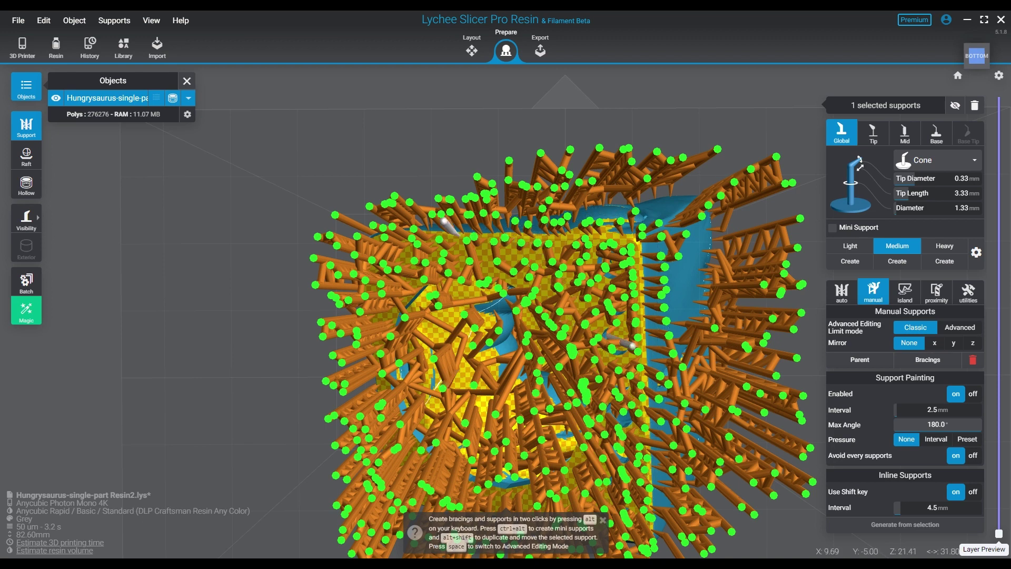
pyautogui.moveTo(632, 345)
pyautogui.mouseDown(button='right')
pyautogui.moveTo(563, 446)
pyautogui.moveTo(396, 337)
pyautogui.moveTo(317, 300)
pyautogui.moveTo(372, 292)
pyautogui.moveTo(396, 269)
pyautogui.moveTo(442, 277)
pyautogui.moveTo(475, 237)
pyautogui.moveTo(411, 217)
pyautogui.mouseUp(button='right')
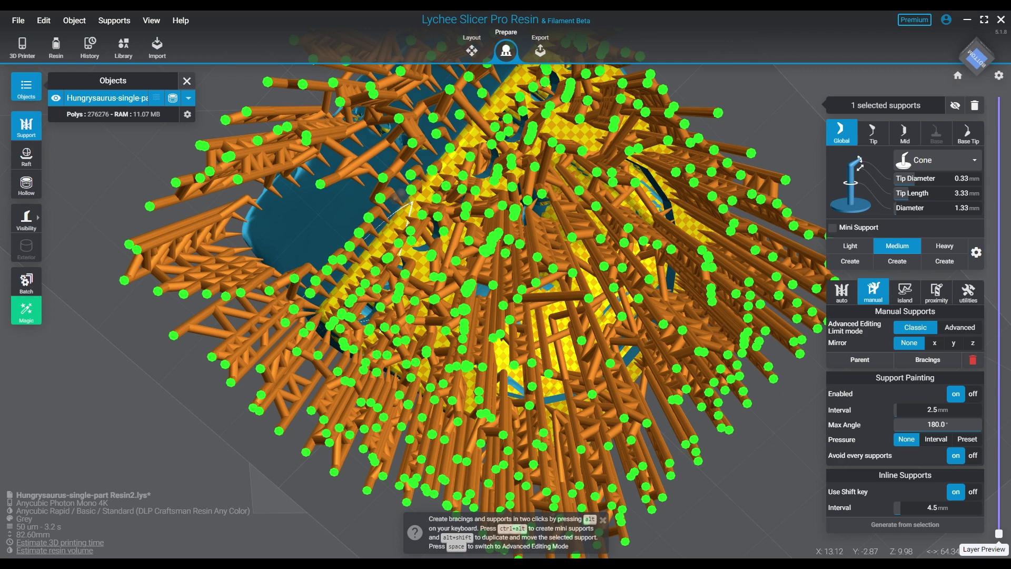
# - Place three Medium supports near the top of the model, orbiting between placements
pyautogui.click(401, 192)
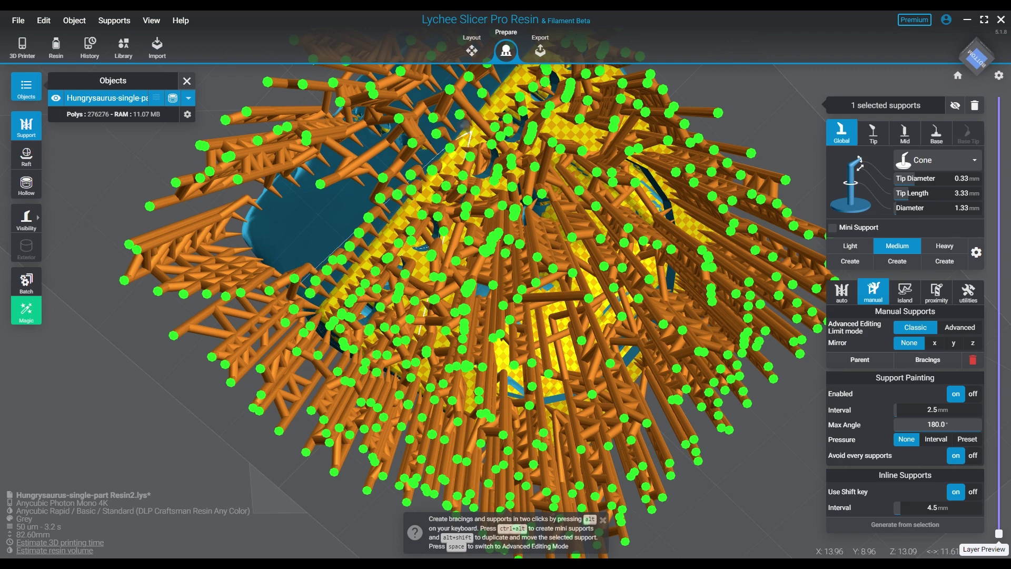
pyautogui.click(465, 126)
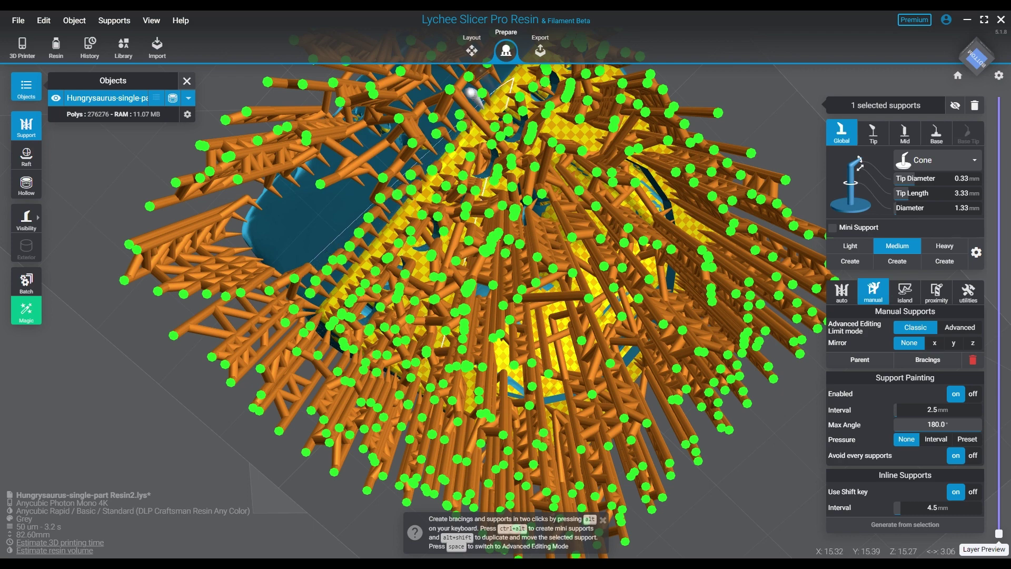
pyautogui.click(482, 70)
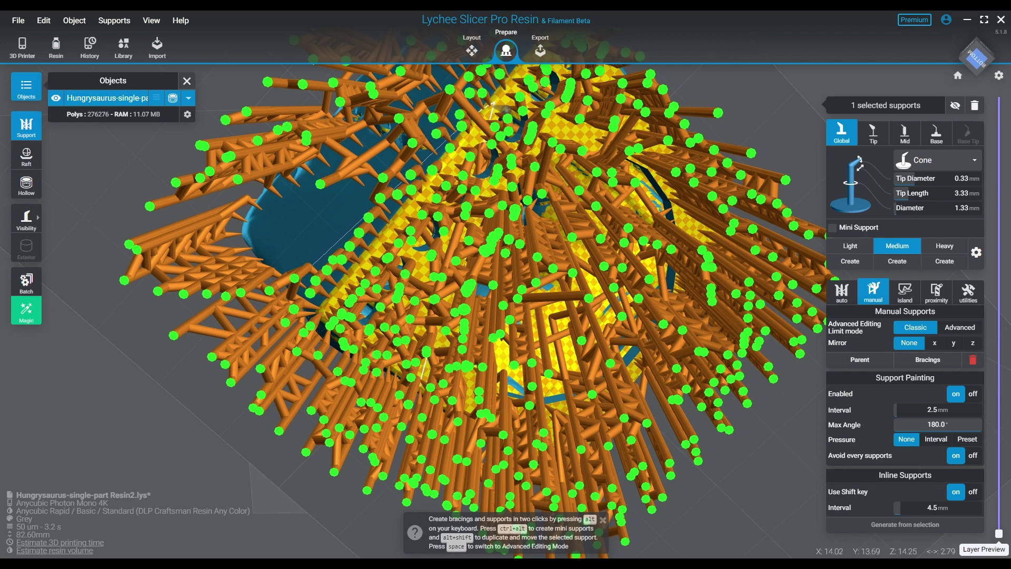
pyautogui.moveTo(491, 111); pyautogui.dragTo(495, 125, button='right')
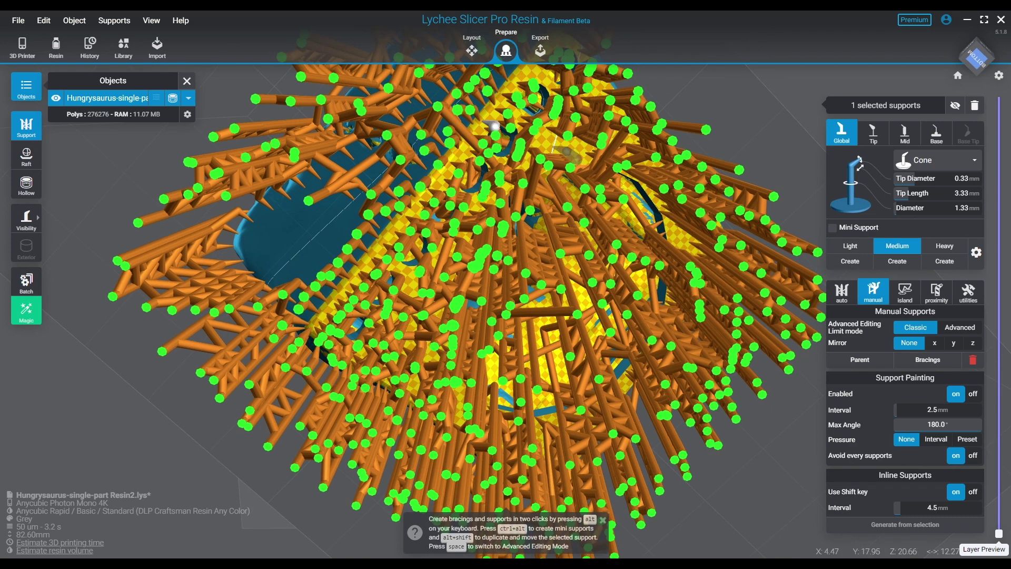
pyautogui.moveTo(496, 124); pyautogui.dragTo(505, 150, button='right')
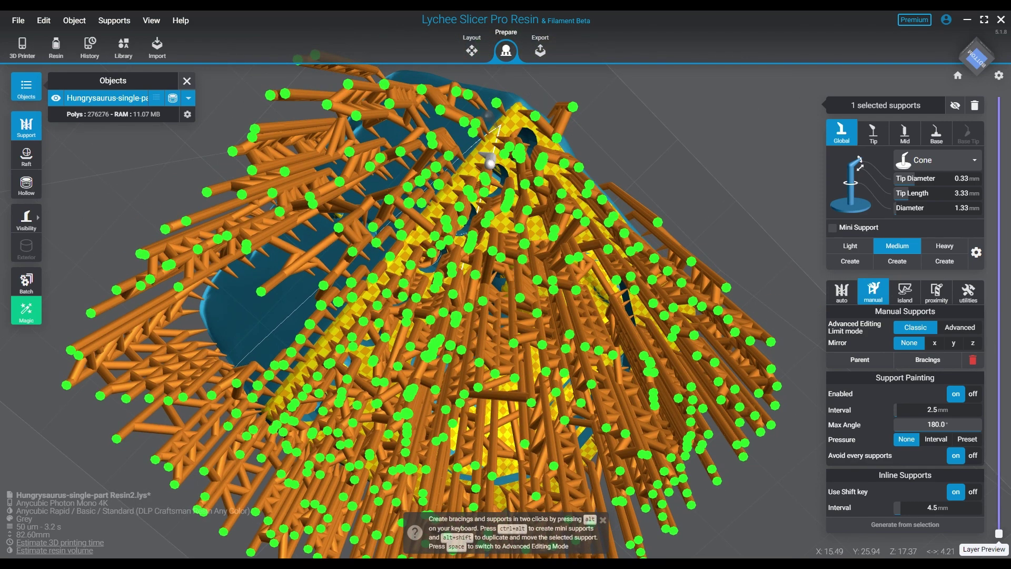
pyautogui.click(508, 92)
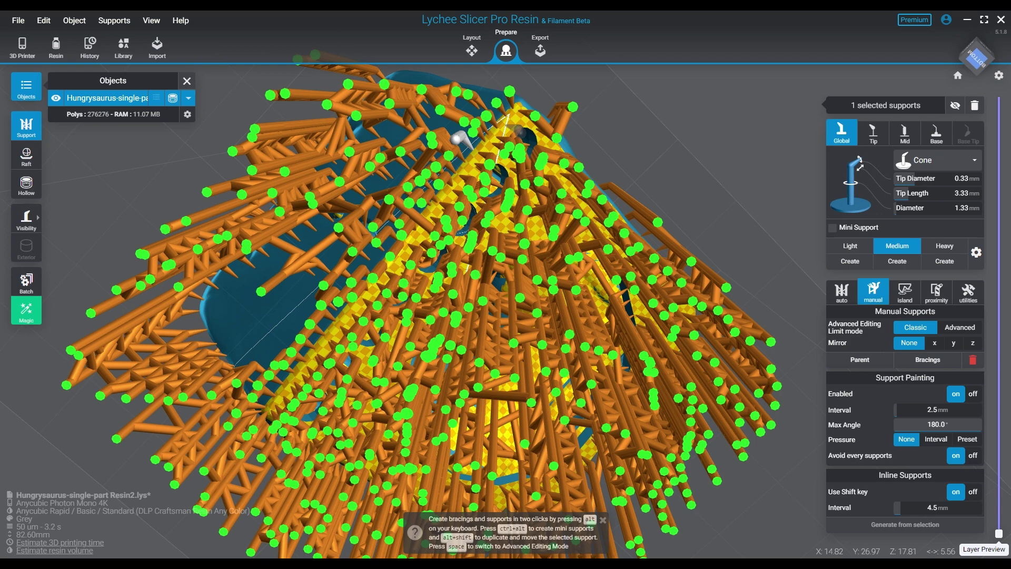
pyautogui.moveTo(577, 158); pyautogui.dragTo(417, 209)
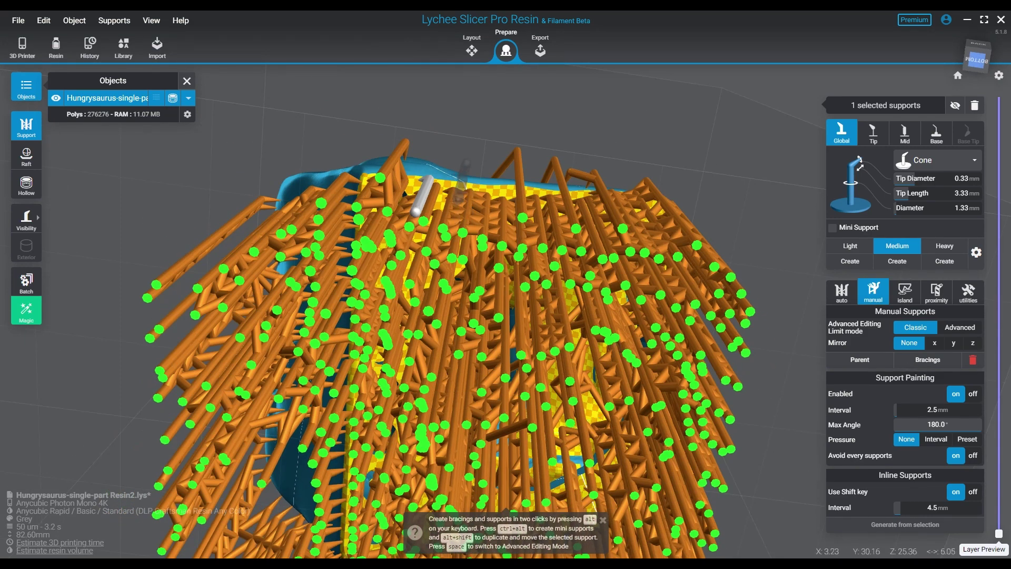
pyautogui.click(493, 204)
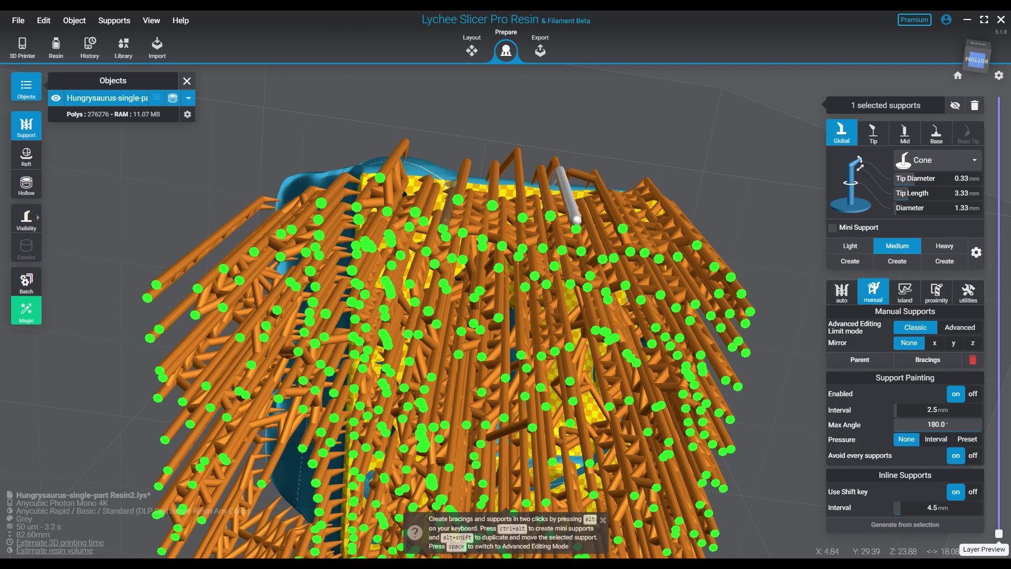
pyautogui.scroll(-2, 574, 221)
pyautogui.scroll(-2, 553, 267)
# - Set the support size to the Light preset, then reselect the model with Ctrl+A
pyautogui.click(711, 316)
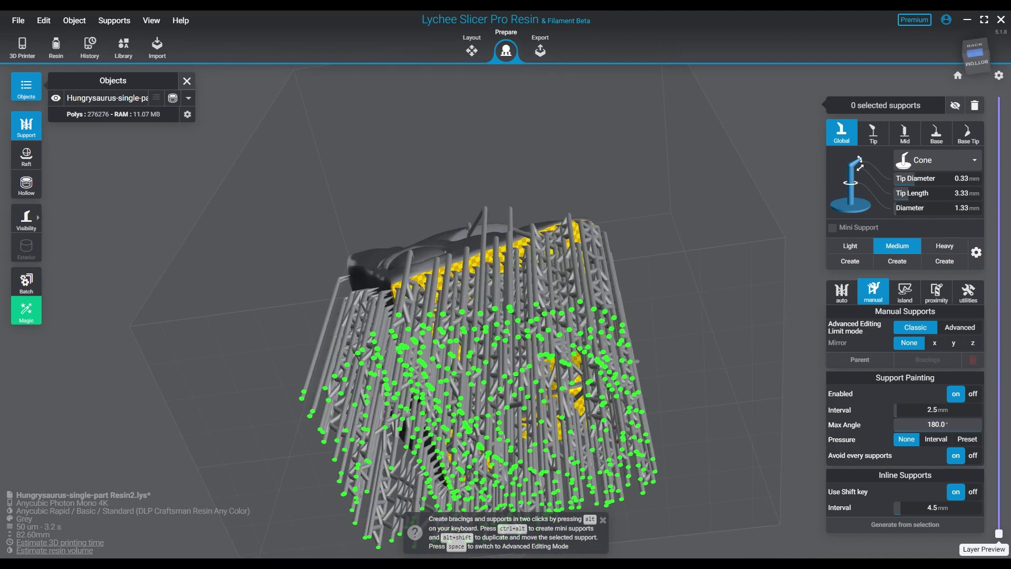
pyautogui.moveTo(711, 316)
pyautogui.mouseDown()
pyautogui.moveTo(552, 317)
pyautogui.moveTo(553, 332)
pyautogui.mouseUp()
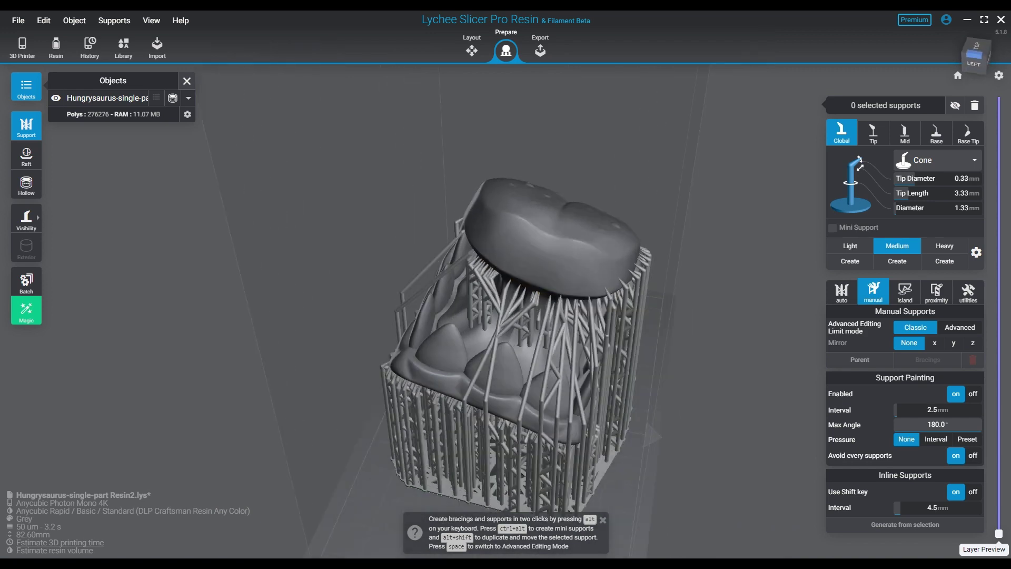
pyautogui.click(537, 261)
pyautogui.moveTo(628, 386); pyautogui.dragTo(514, 387)
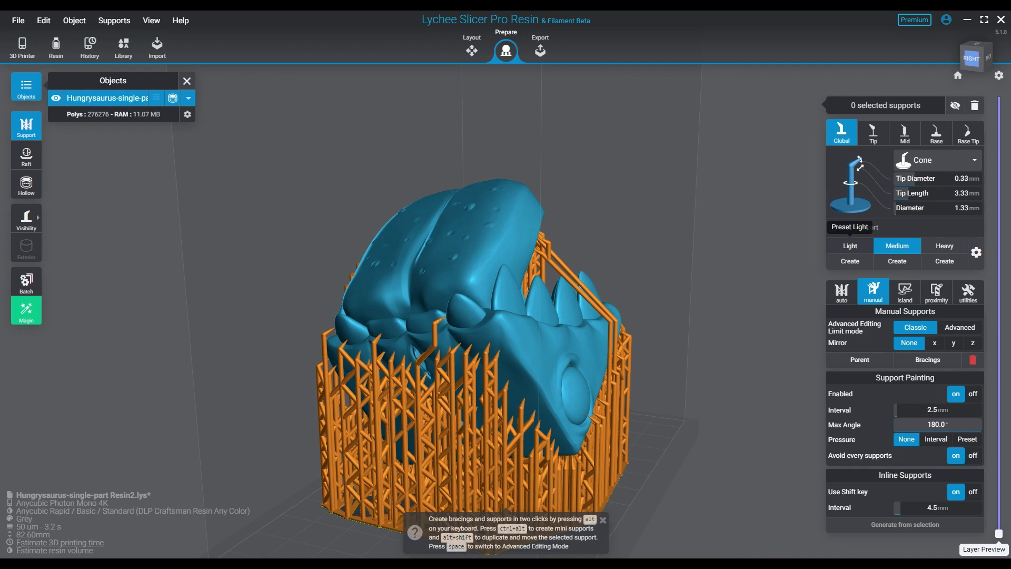
pyautogui.click(849, 246)
pyautogui.moveTo(711, 356); pyautogui.dragTo(552, 356)
pyautogui.moveTo(506, 237); pyautogui.dragTo(505, 356)
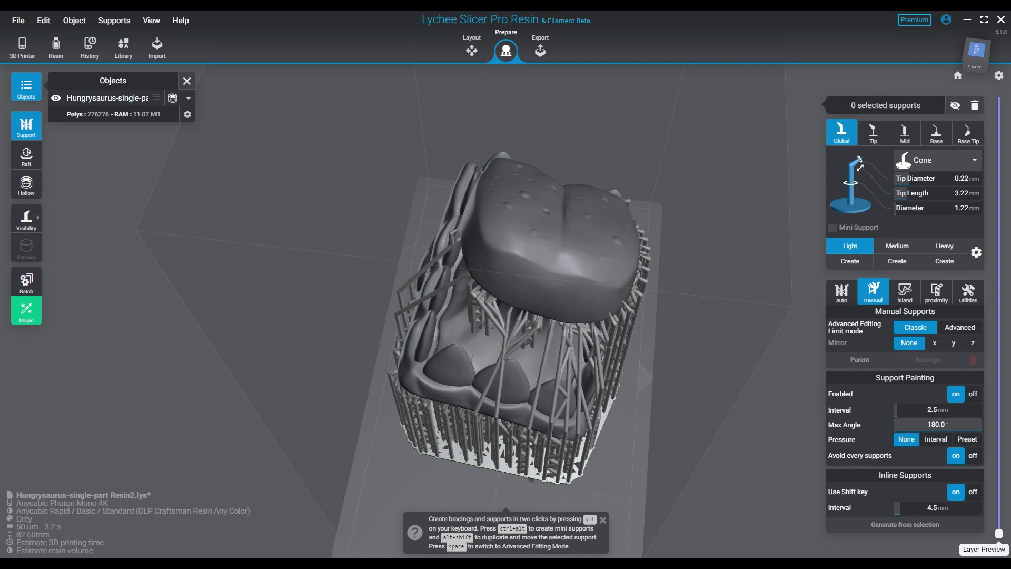
pyautogui.hotkey('ctrl', 'a')
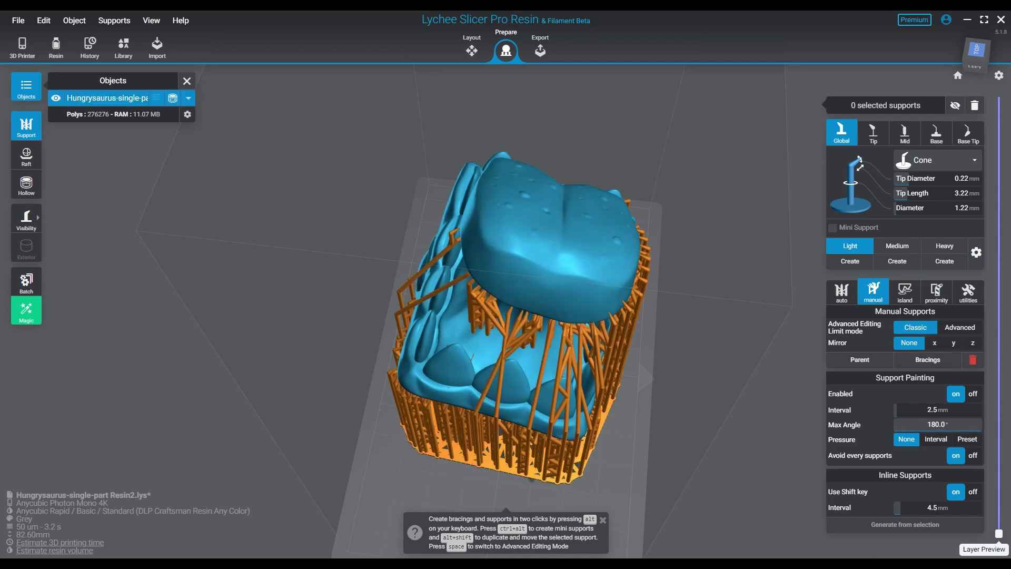
# - Run proximity detection and show only the eight supports flagged with proximity errors
pyautogui.click(936, 291)
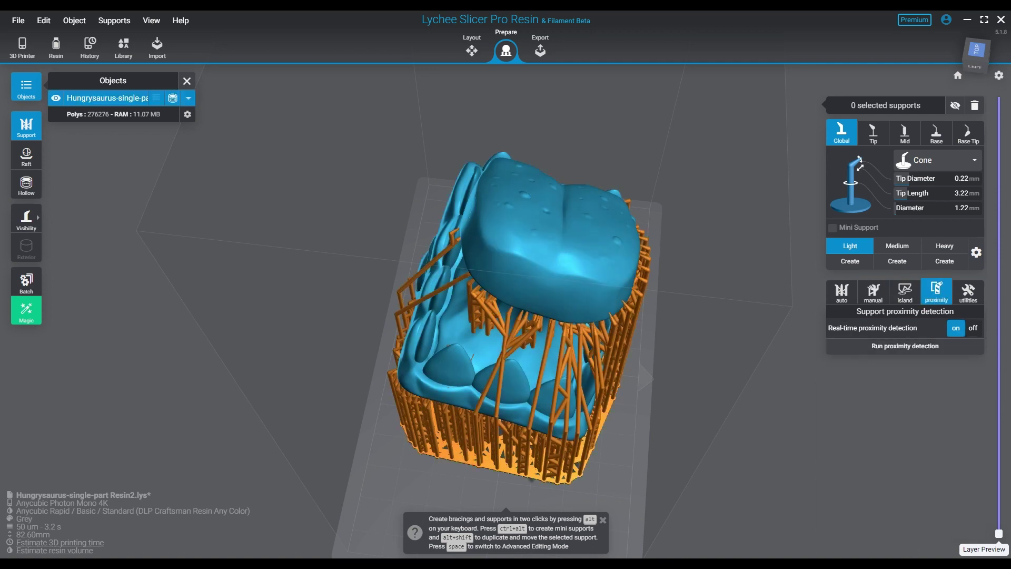
pyautogui.click(903, 346)
pyautogui.press('Return')
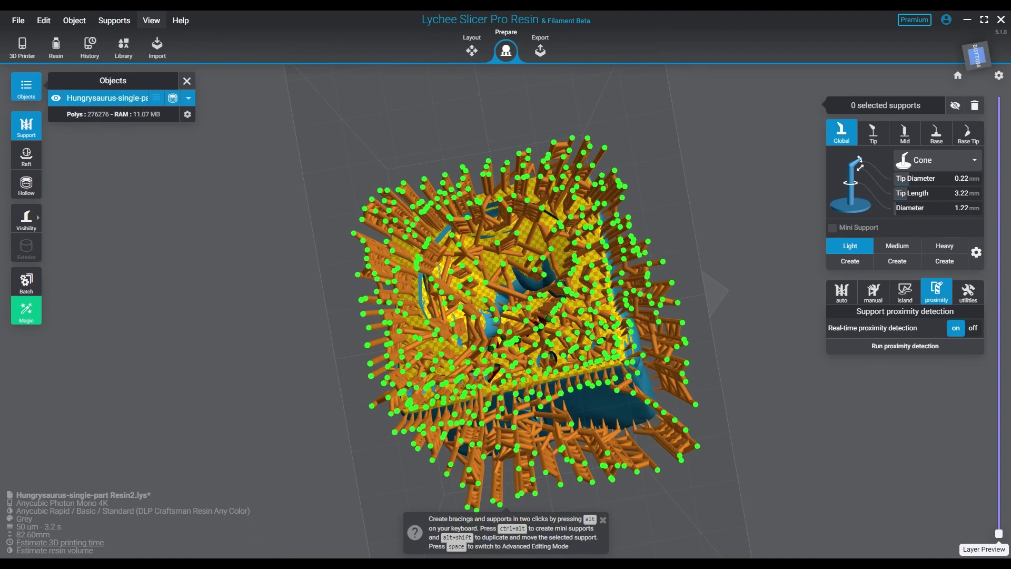
pyautogui.click(151, 20)
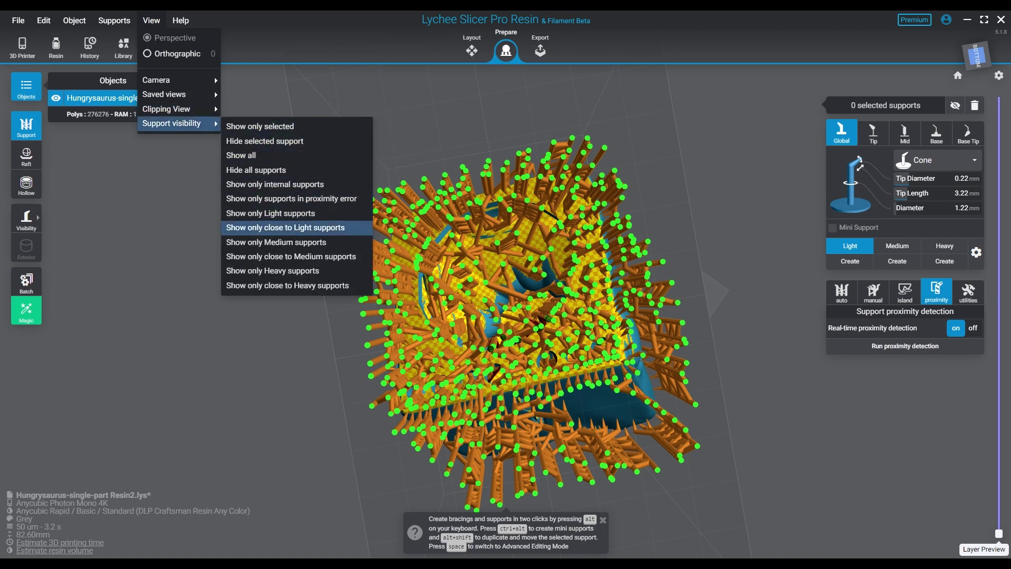
pyautogui.click(291, 198)
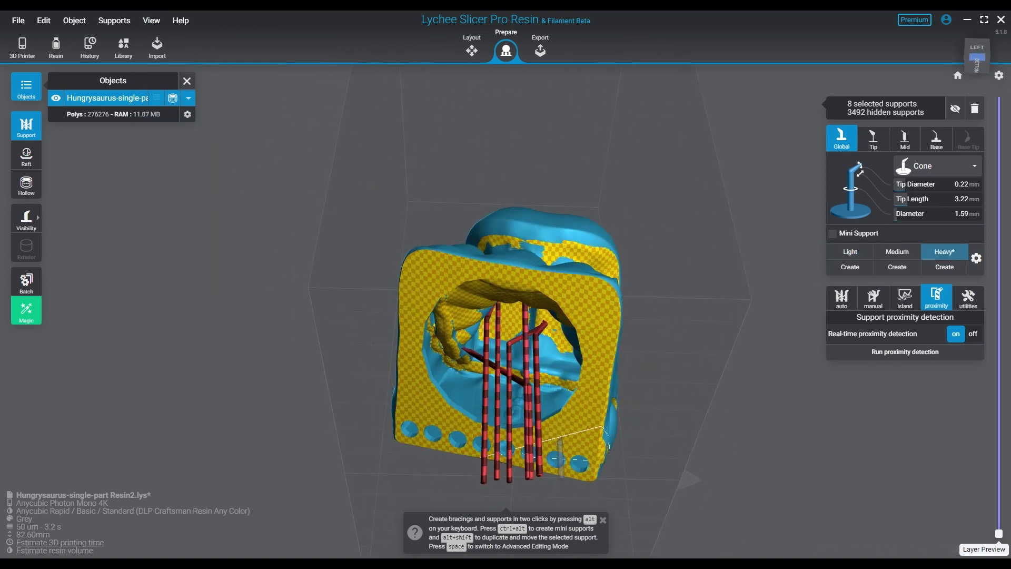
pyautogui.moveTo(559, 461); pyautogui.dragTo(399, 450, button='right')
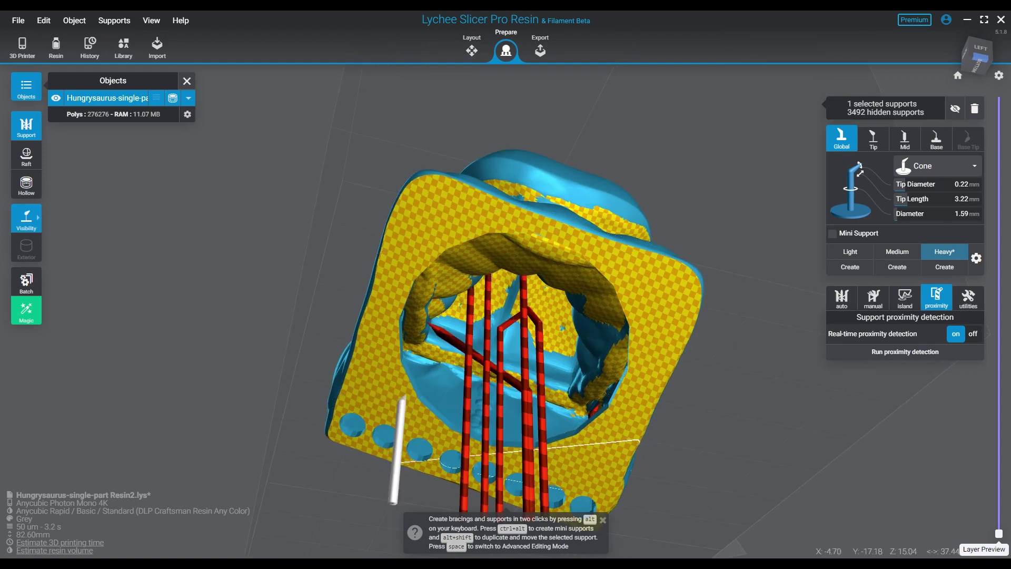
pyautogui.scroll(5, 513, 340)
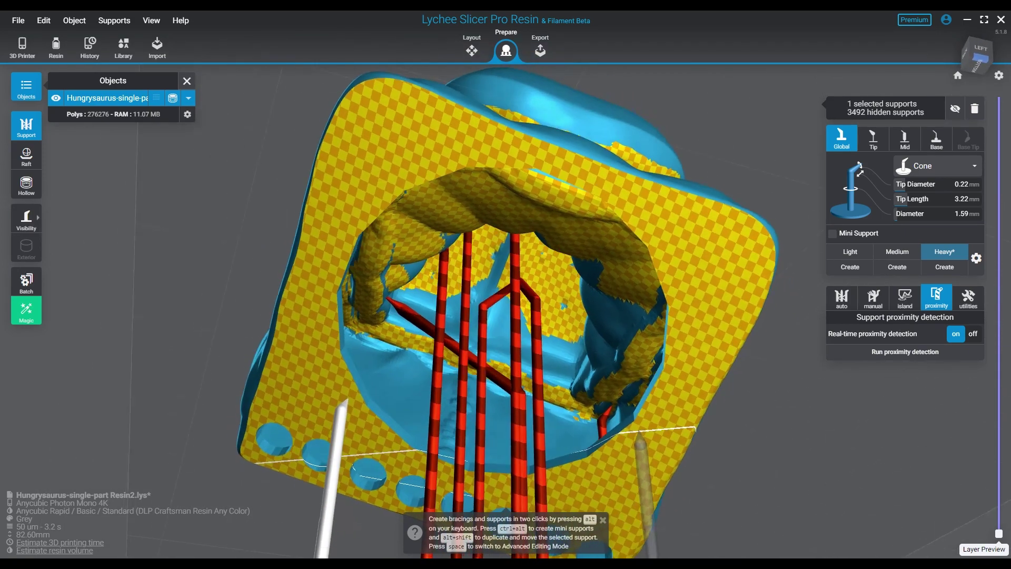
# - Inspect the colliding supports from another side and select one of them
pyautogui.press('Escape')
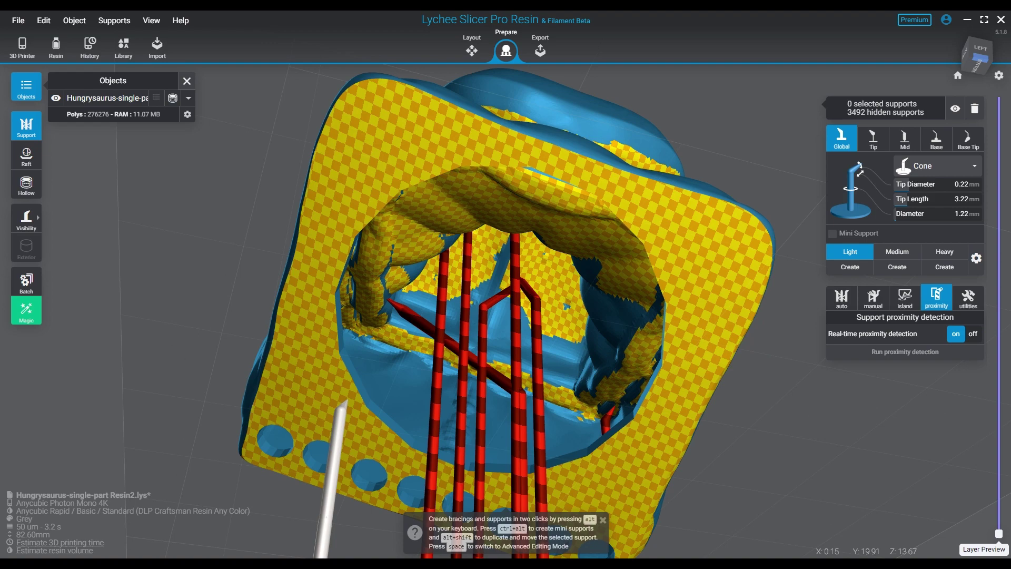
pyautogui.hotkey('ctrl', 'z')
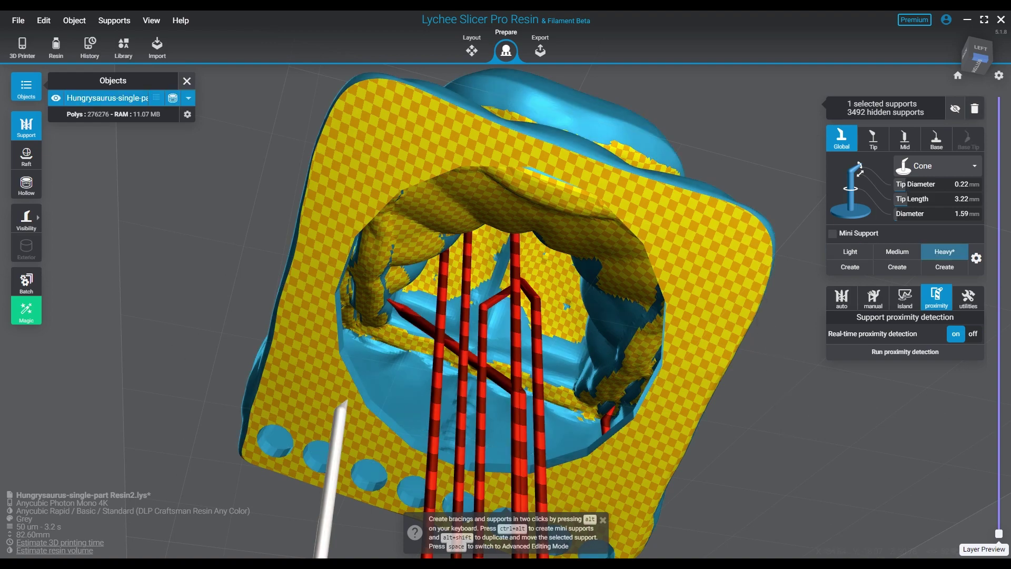
pyautogui.press('Escape')
pyautogui.moveTo(346, 402); pyautogui.dragTo(546, 399)
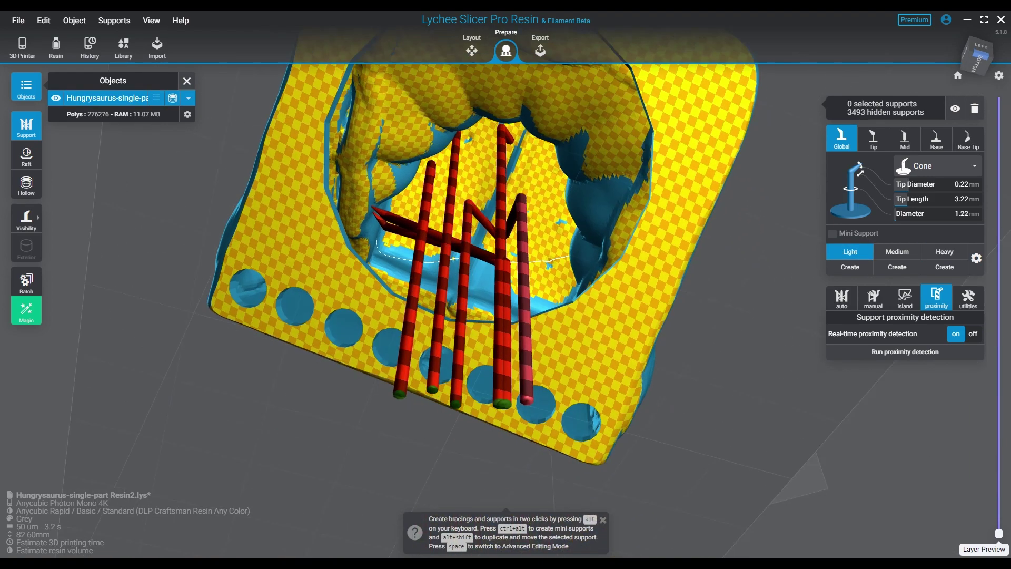
pyautogui.click(422, 356)
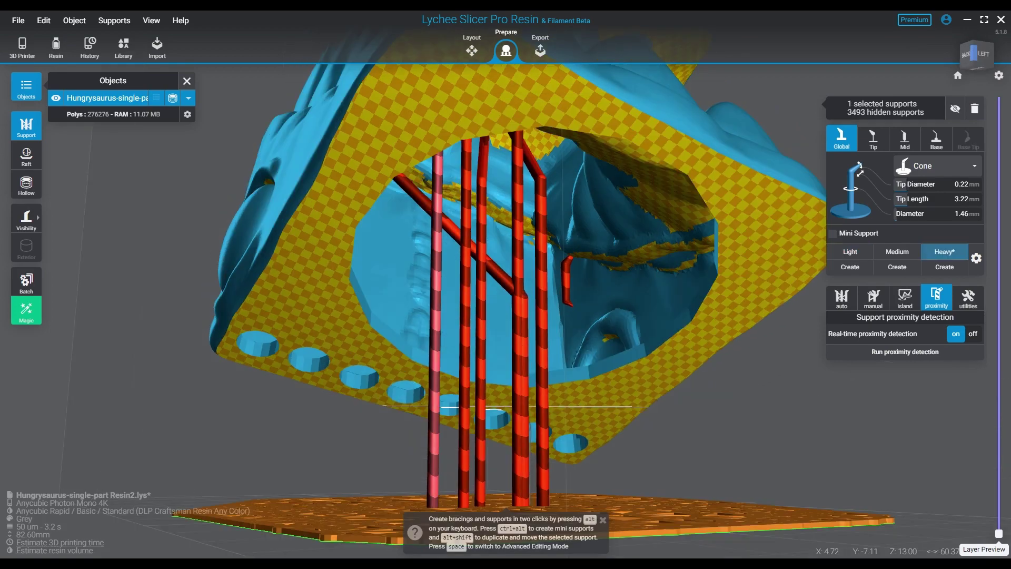
pyautogui.moveTo(422, 356)
pyautogui.mouseDown()
pyautogui.moveTo(486, 356)
pyautogui.moveTo(506, 395)
pyautogui.moveTo(529, 399)
pyautogui.moveTo(569, 348)
pyautogui.moveTo(557, 316)
pyautogui.mouseUp()
# - Nudge the selected support sideways in Advanced Editing Mode and make it Medium thickness
pyautogui.press('space')
pyautogui.click(553, 273)
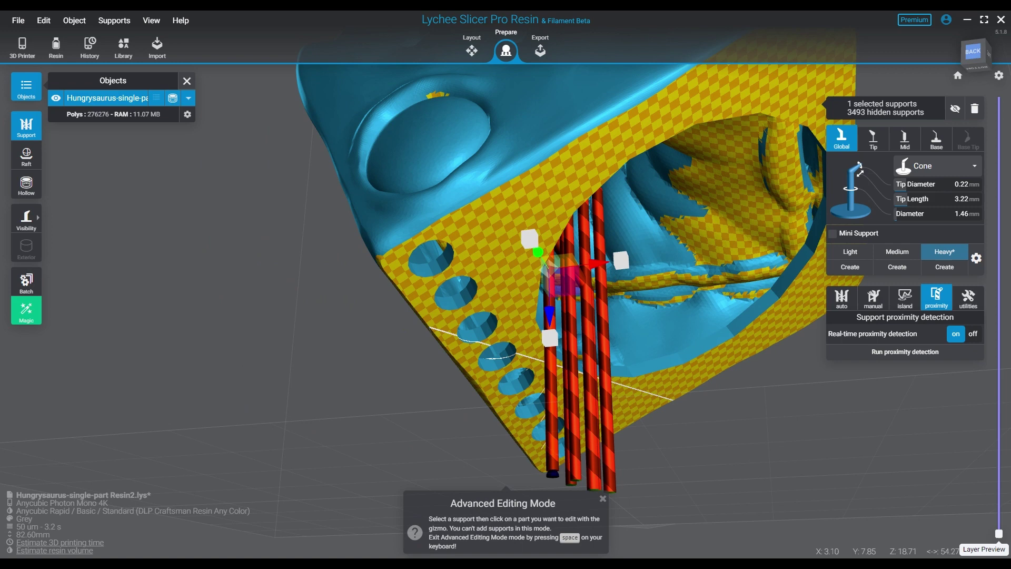
pyautogui.moveTo(600, 263); pyautogui.dragTo(604, 263)
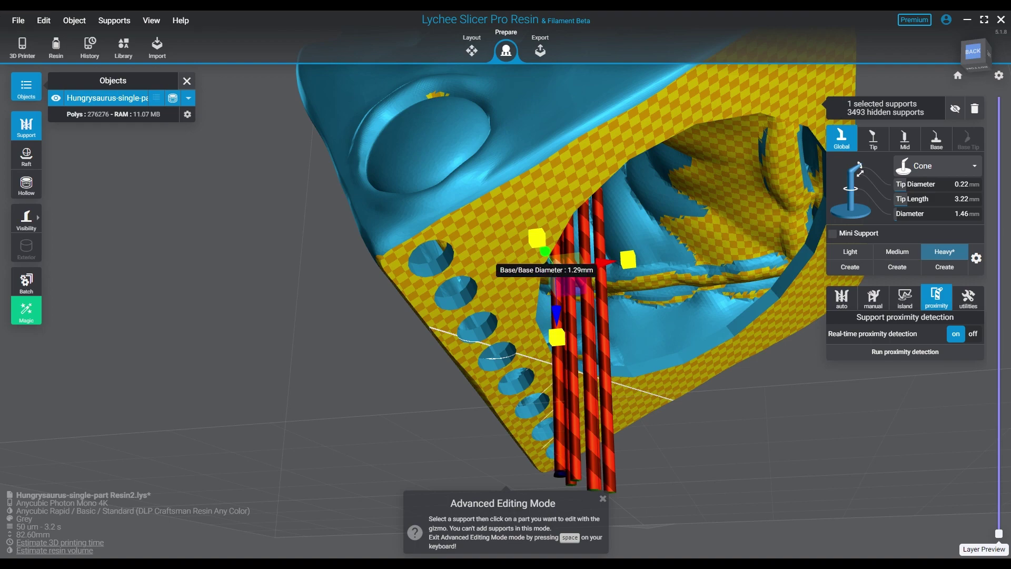
pyautogui.moveTo(545, 317); pyautogui.dragTo(505, 261)
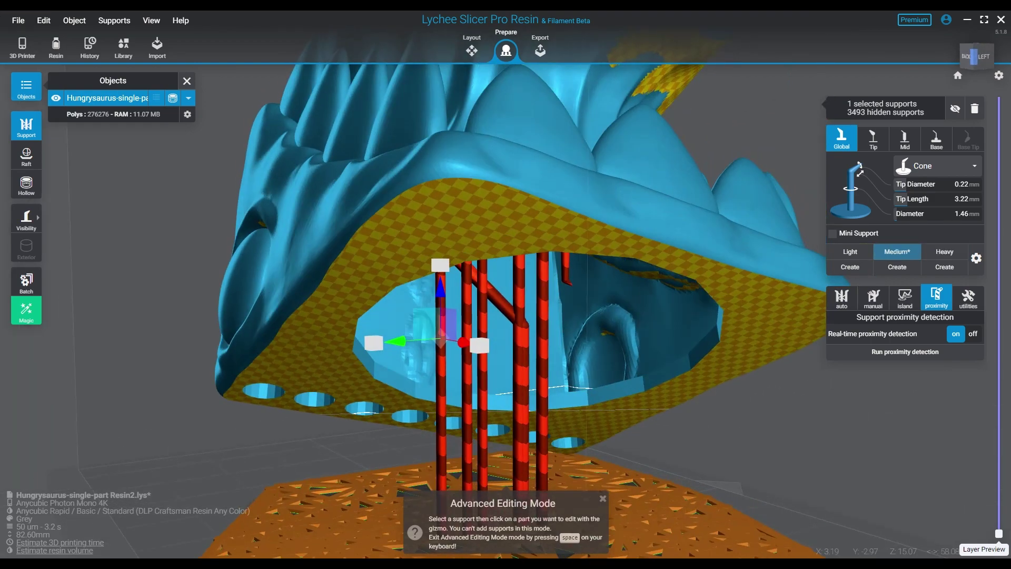
pyautogui.hotkey('ctrl', 'z')
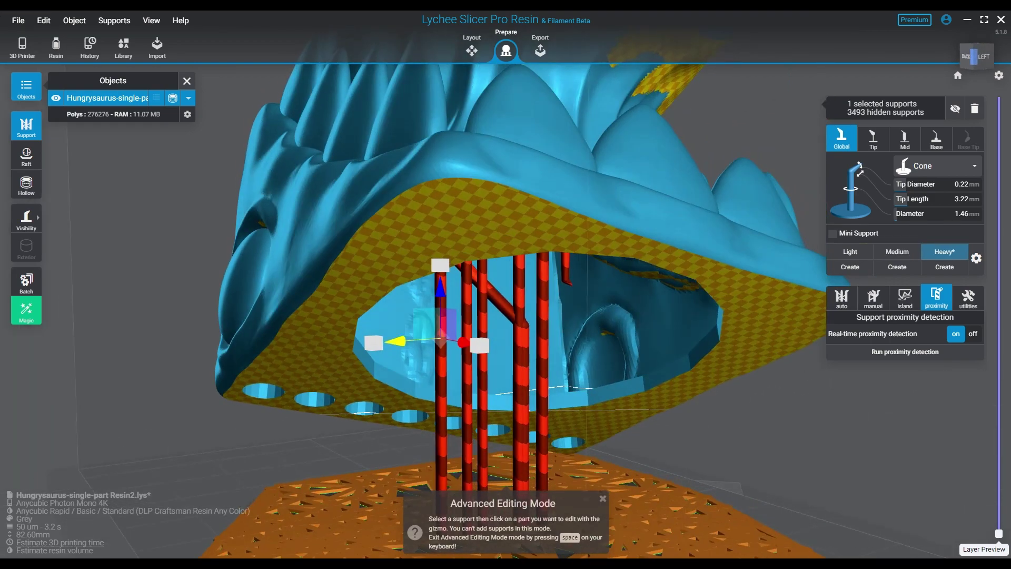
pyautogui.hotkey('ctrl', 'y')
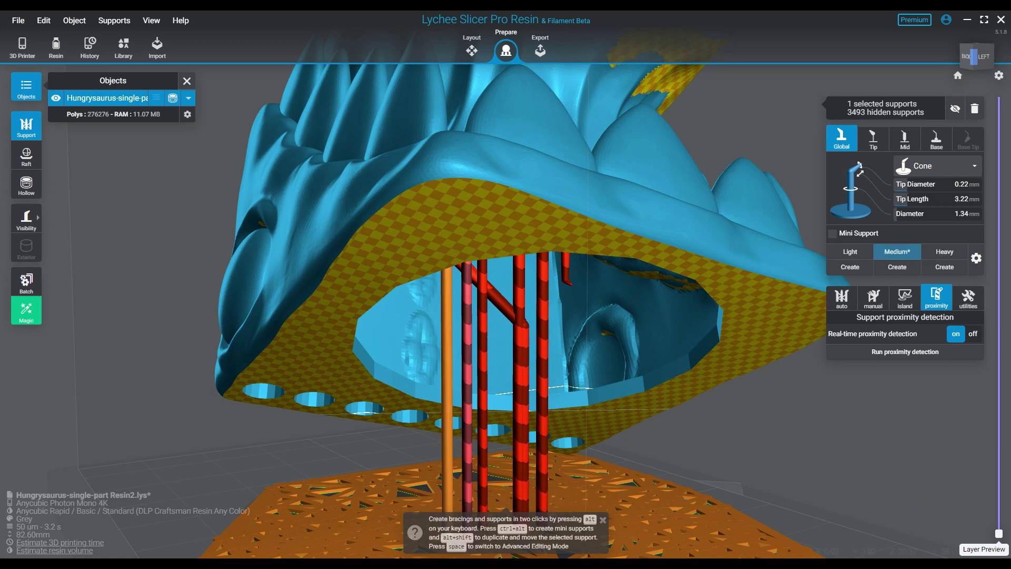
# - Shift the support's top slightly left and leave Advanced Editing Mode
pyautogui.click(466, 261)
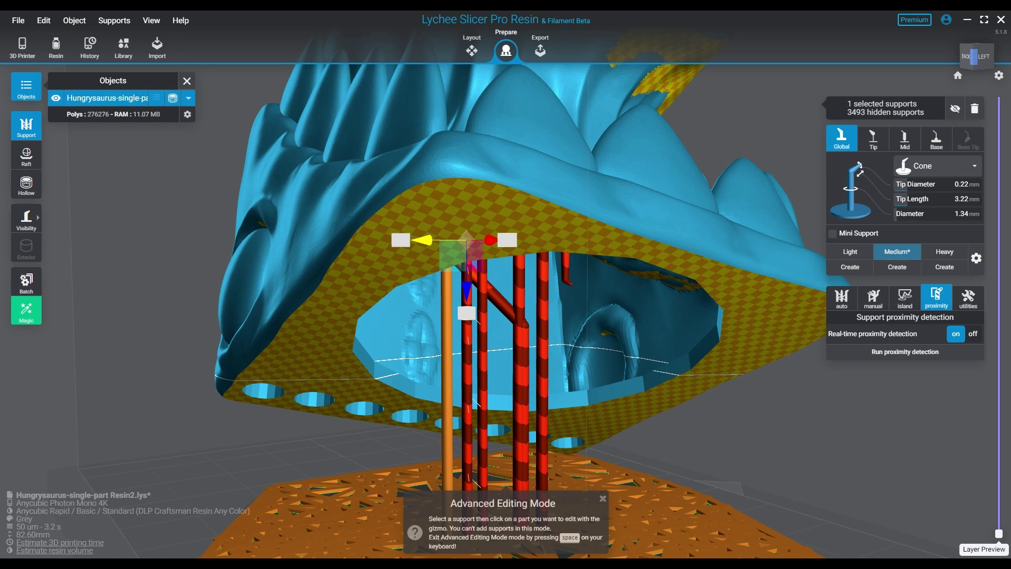
pyautogui.moveTo(423, 239); pyautogui.dragTo(433, 239)
pyautogui.press('space')
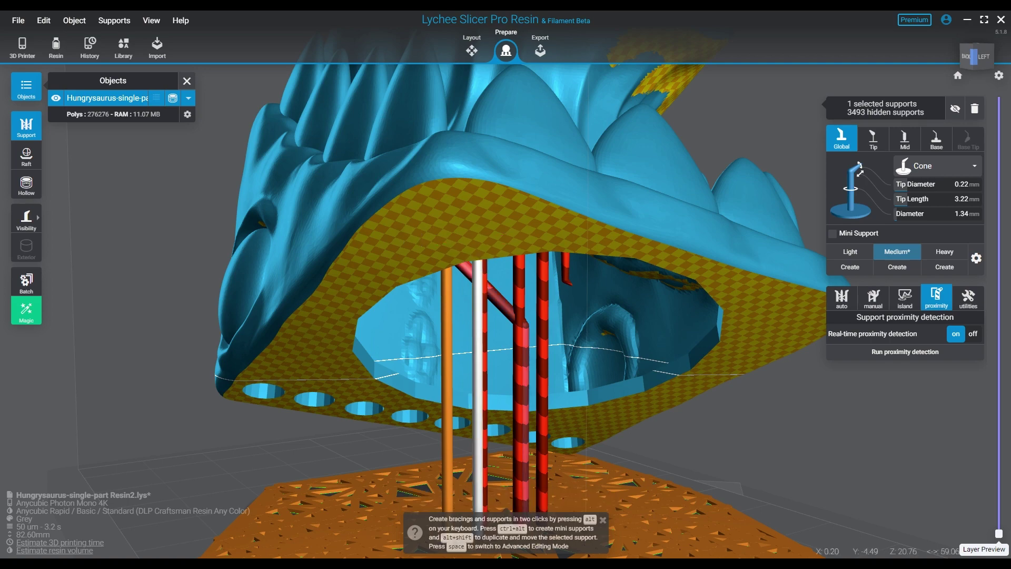
pyautogui.moveTo(470, 476); pyautogui.dragTo(474, 474, button='right')
# - Pick the third support, then the striped colliding support, in Advanced Editing Mode
pyautogui.press('space')
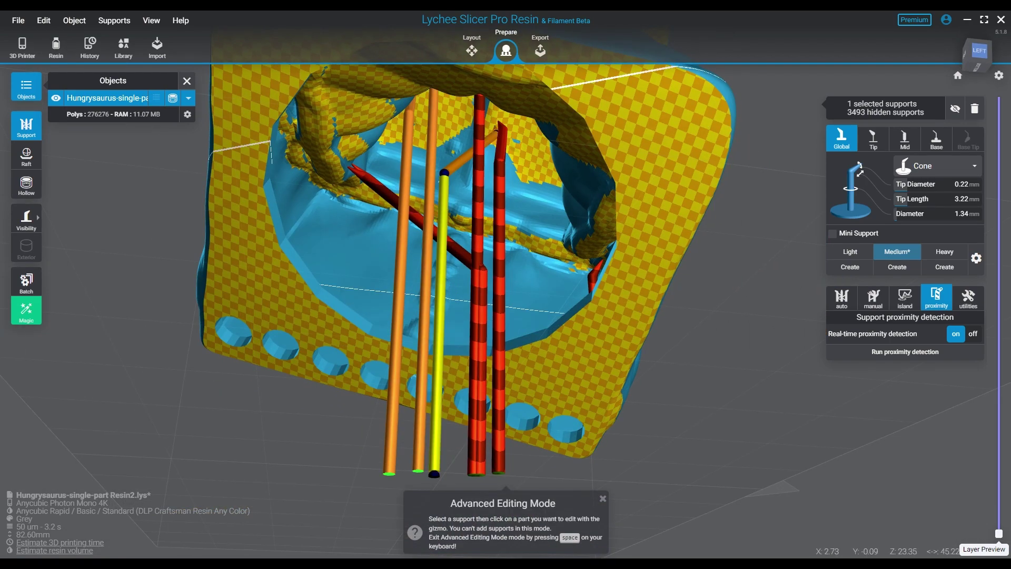
pyautogui.click(439, 313)
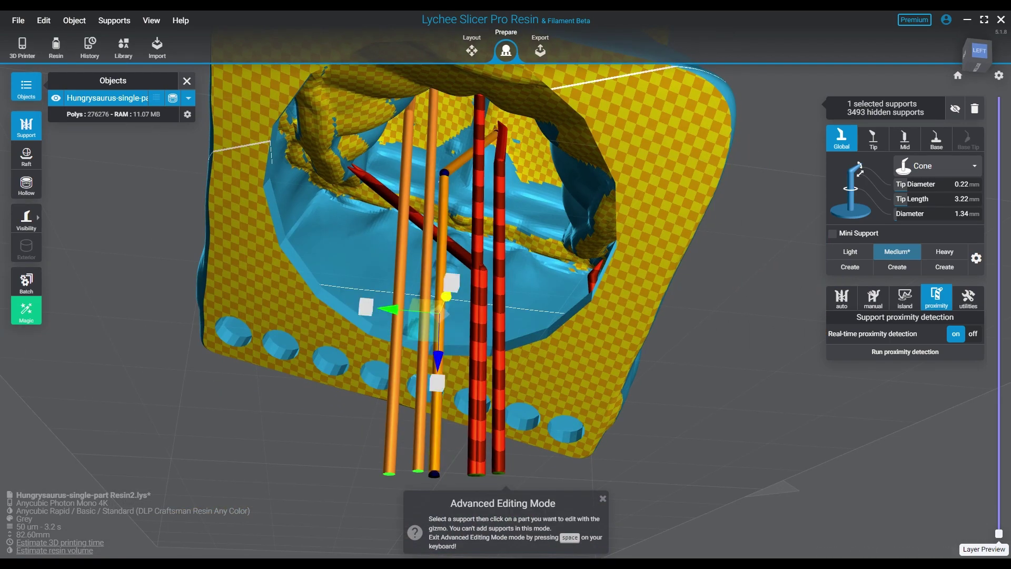
pyautogui.press('space')
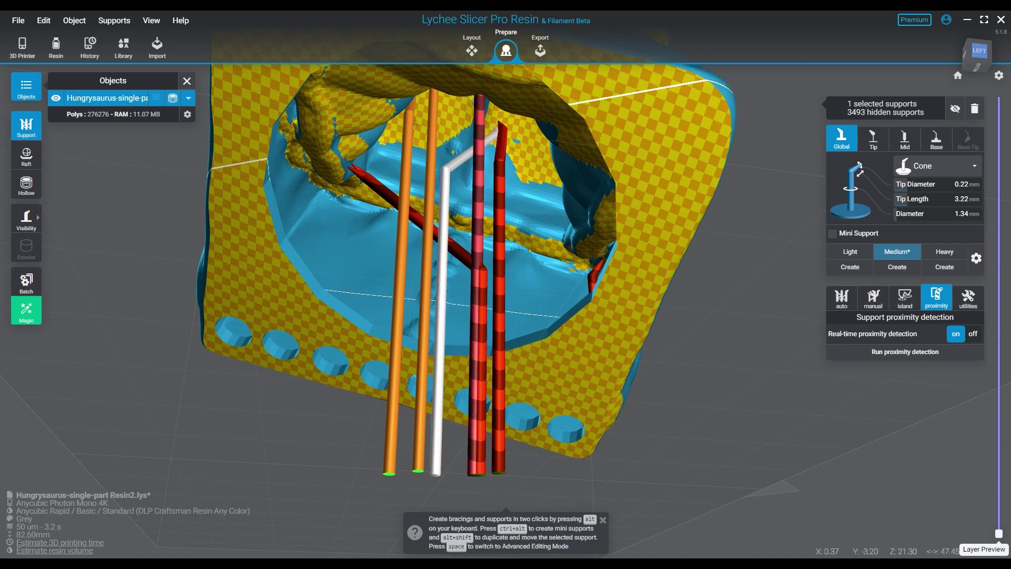
pyautogui.click(480, 447)
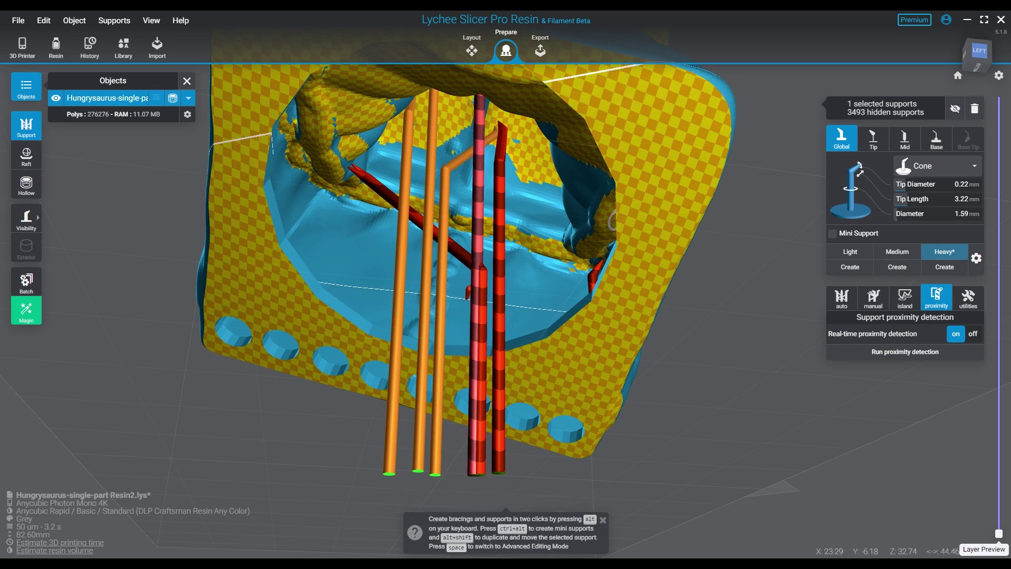
pyautogui.press('space')
pyautogui.click(481, 447)
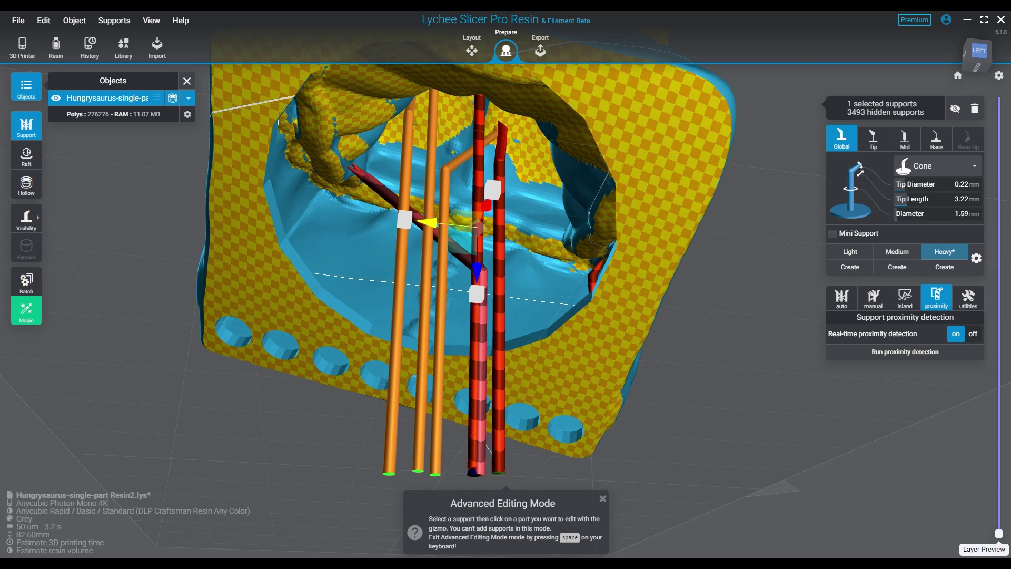
pyautogui.press('space')
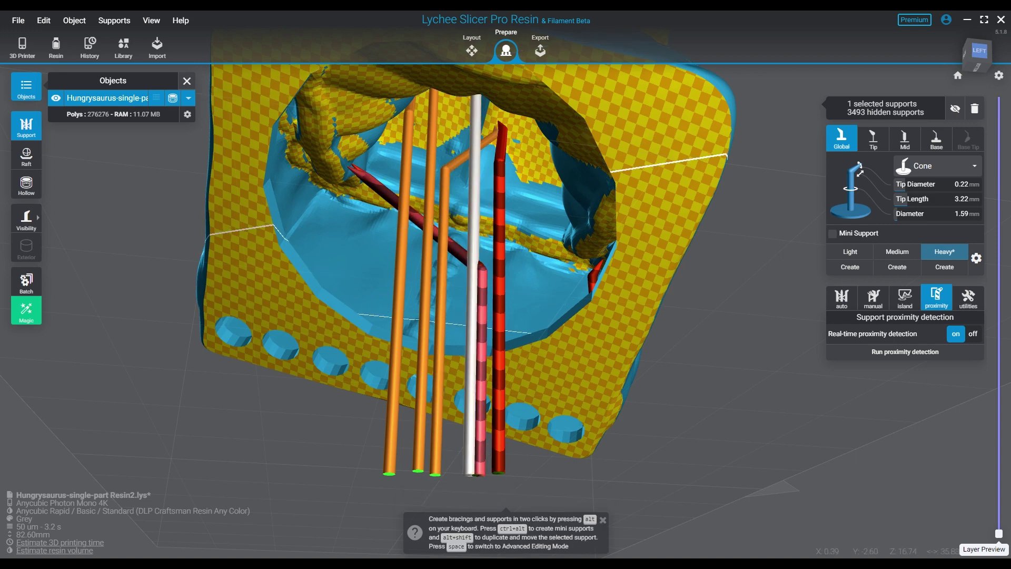
# - Reposition a support inside the hollow base slightly to the left
pyautogui.press('space')
pyautogui.click(481, 447)
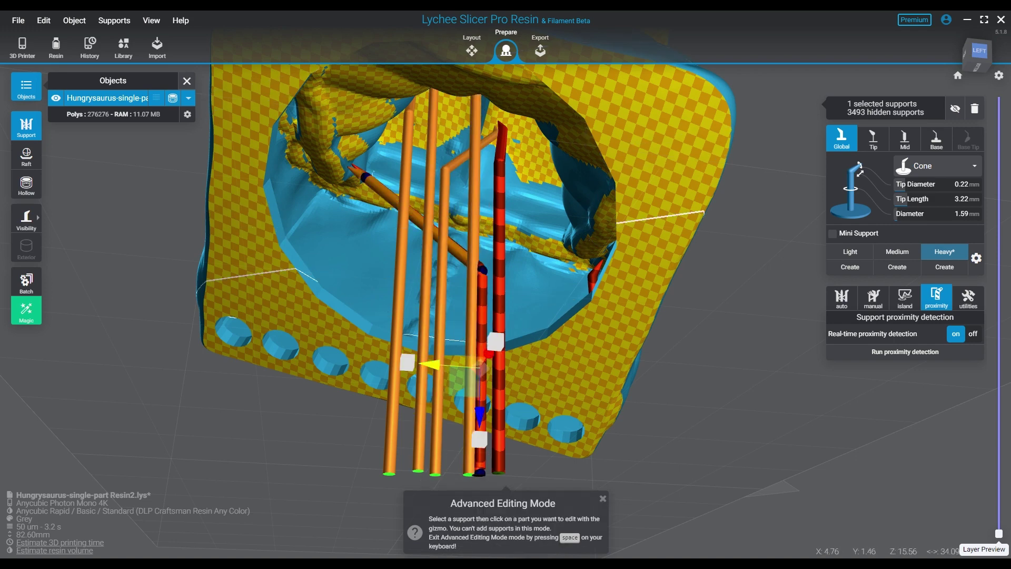
pyautogui.press('space')
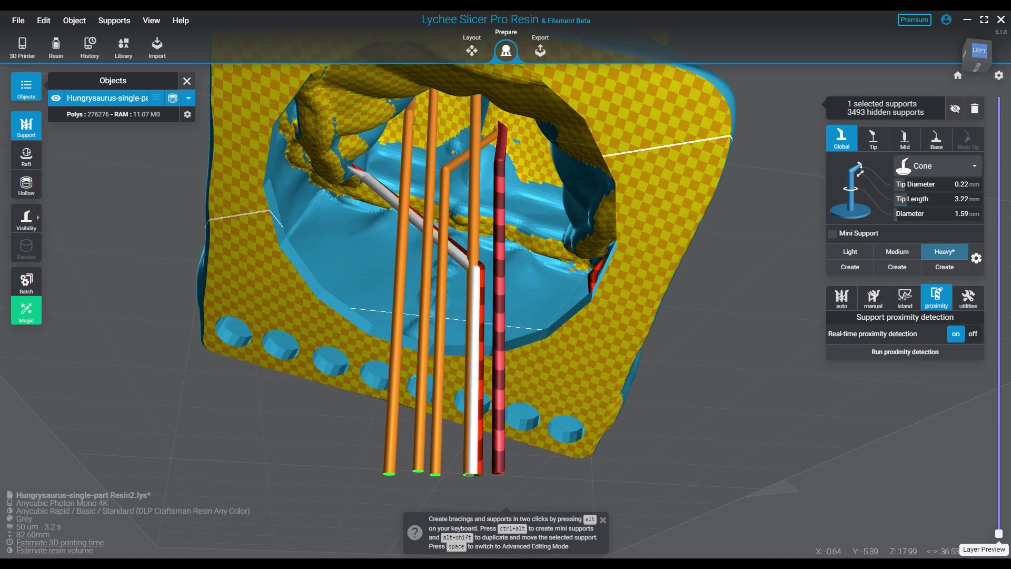
pyautogui.press('space')
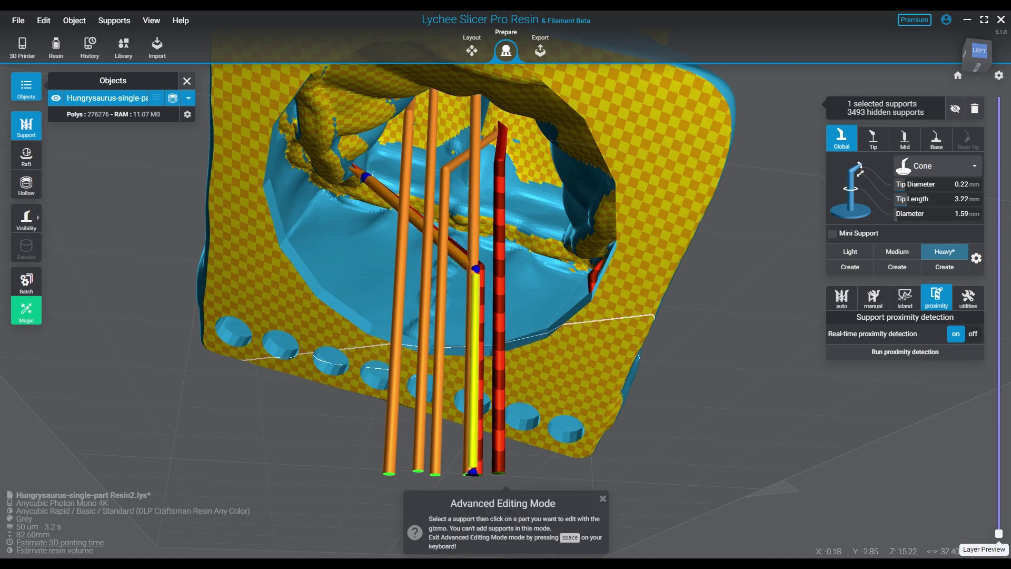
pyautogui.click(474, 363)
pyautogui.moveTo(458, 371); pyautogui.dragTo(446, 378)
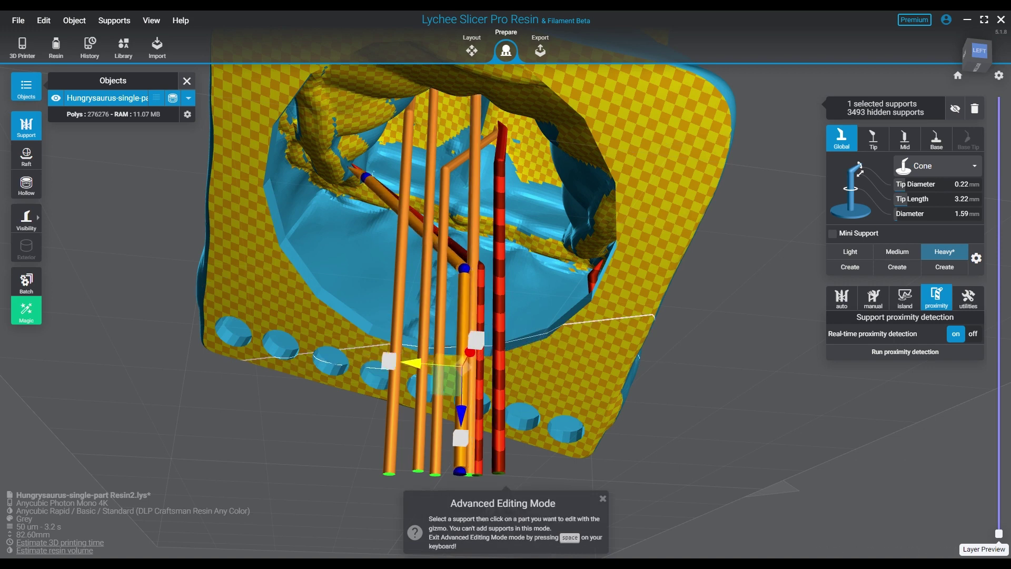
pyautogui.press('space')
# - Nudge the striped colliding support slightly left, then exit Advanced Editing Mode
pyautogui.click(480, 371)
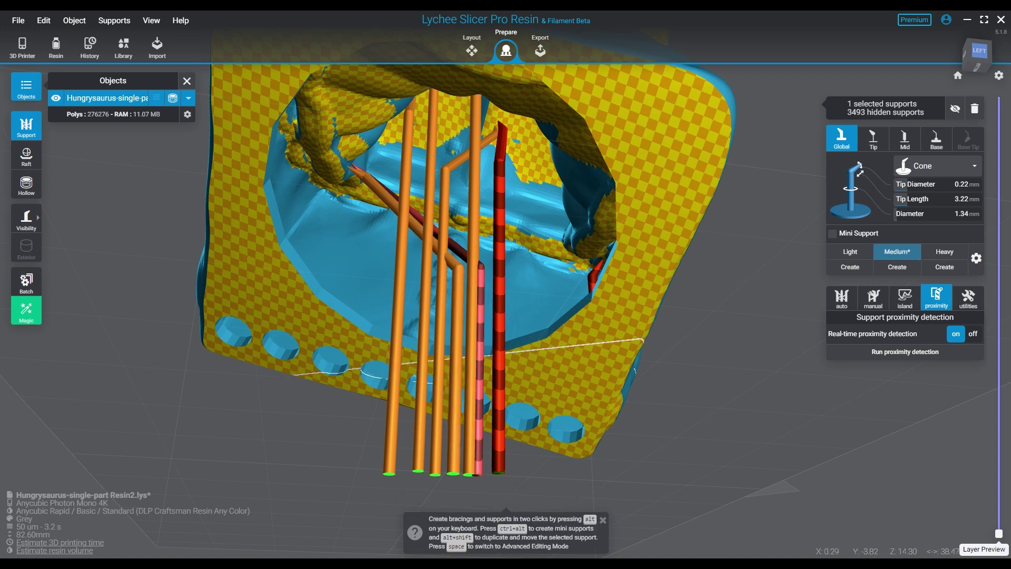
pyautogui.press('space')
pyautogui.click(479, 362)
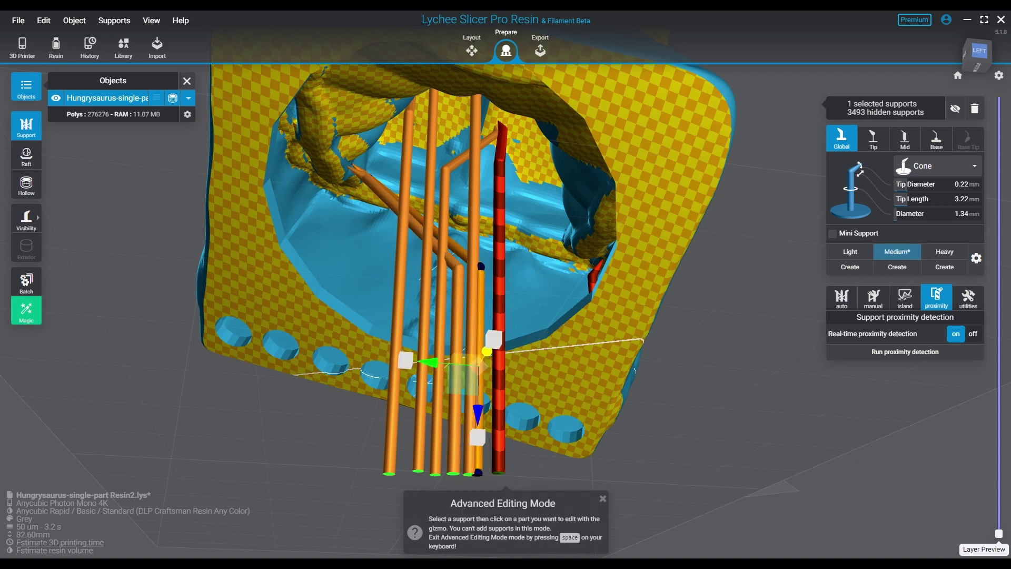
pyautogui.press('space')
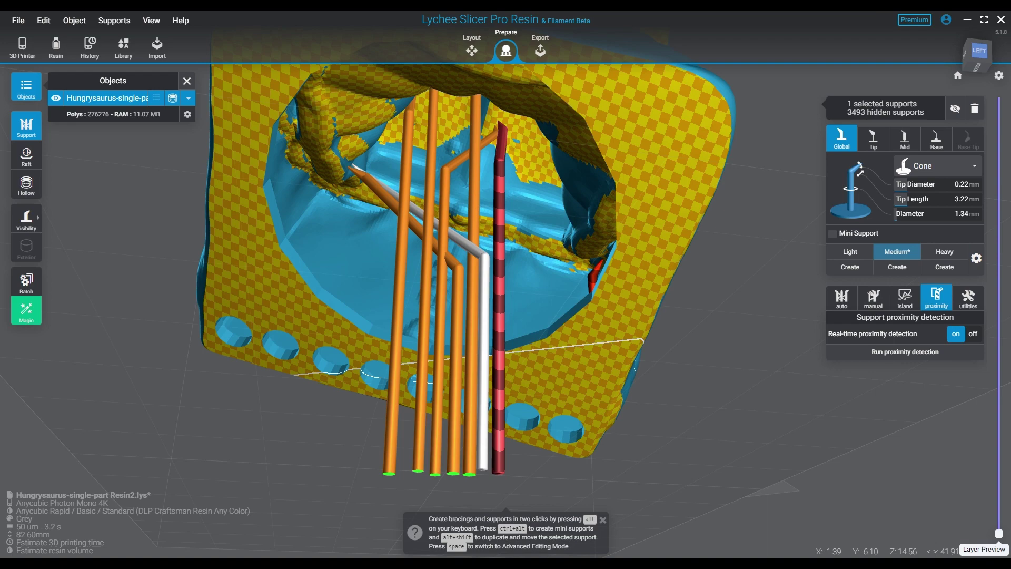
pyautogui.press('space')
pyautogui.click(499, 308)
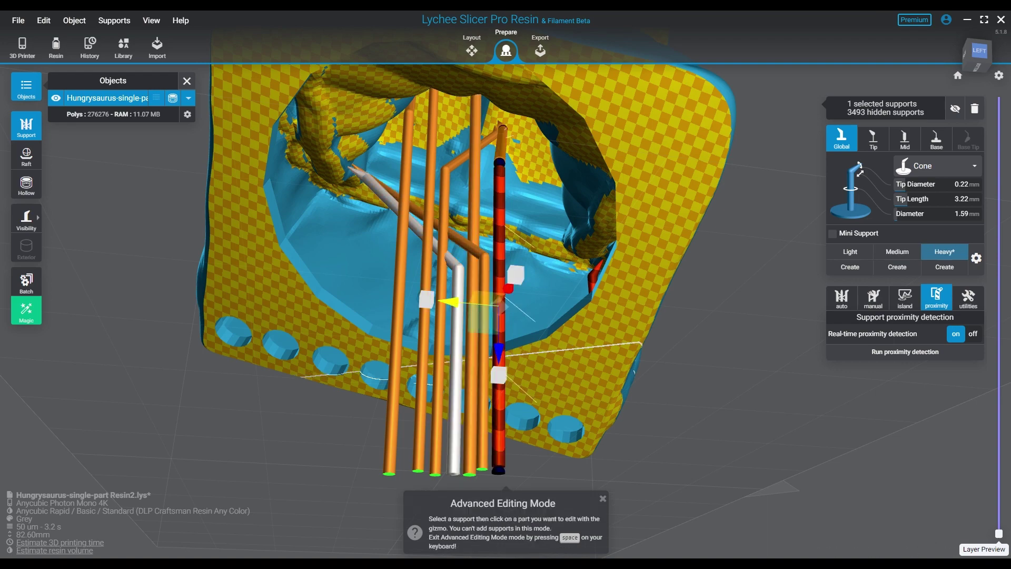
pyautogui.moveTo(450, 301); pyautogui.dragTo(444, 301)
pyautogui.press('space')
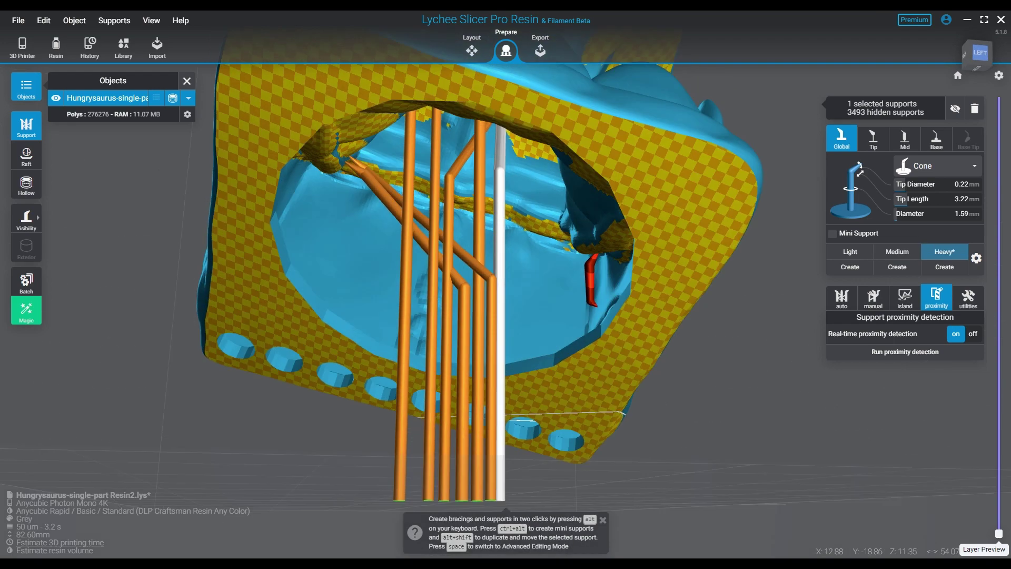
pyautogui.moveTo(505, 316); pyautogui.dragTo(521, 379)
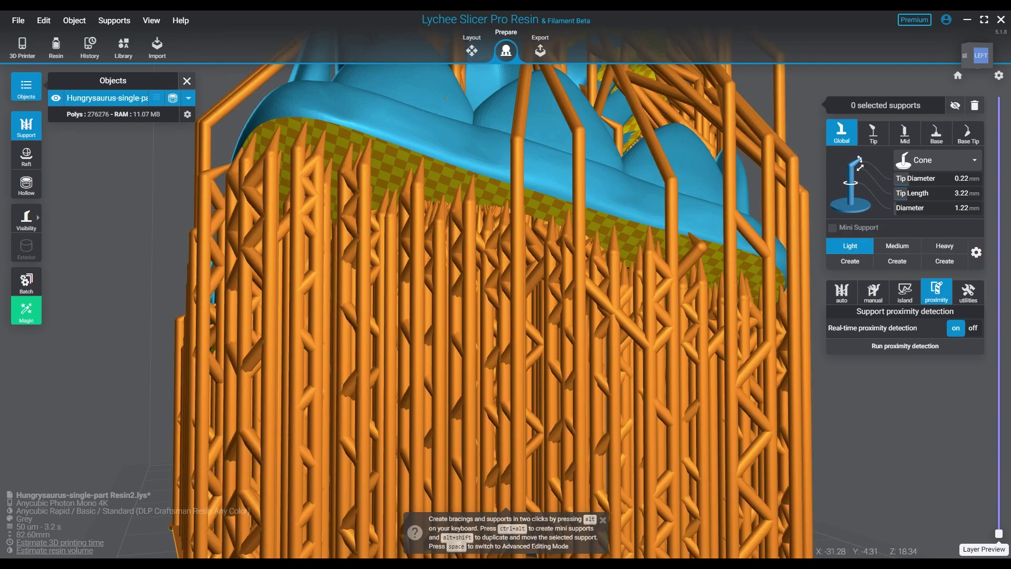
# - Dismiss the proximity warning about one remaining colliding support while orbiting the model
pyautogui.moveTo(505, 356); pyautogui.dragTo(505, 237)
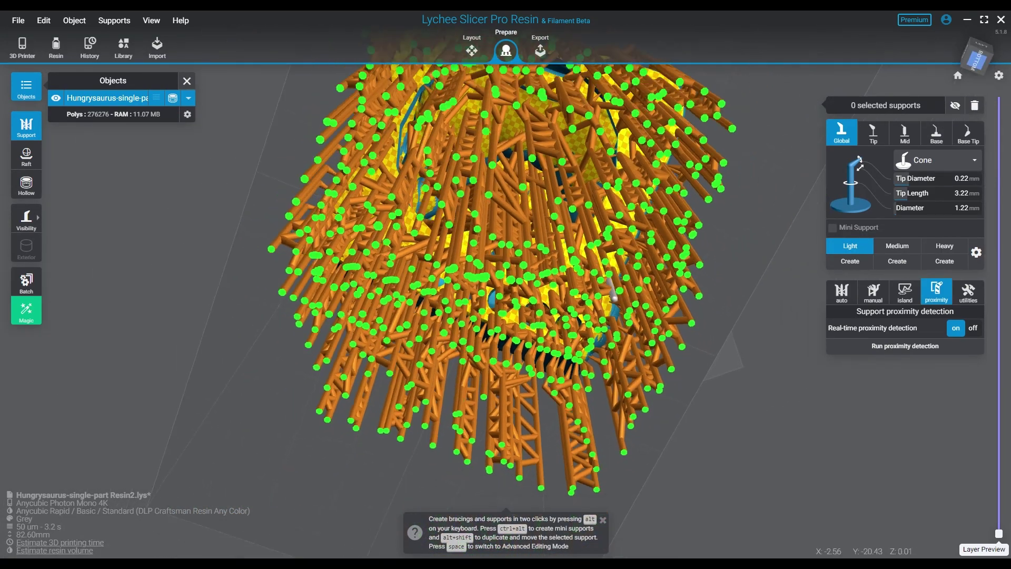
pyautogui.moveTo(614, 292); pyautogui.dragTo(619, 296)
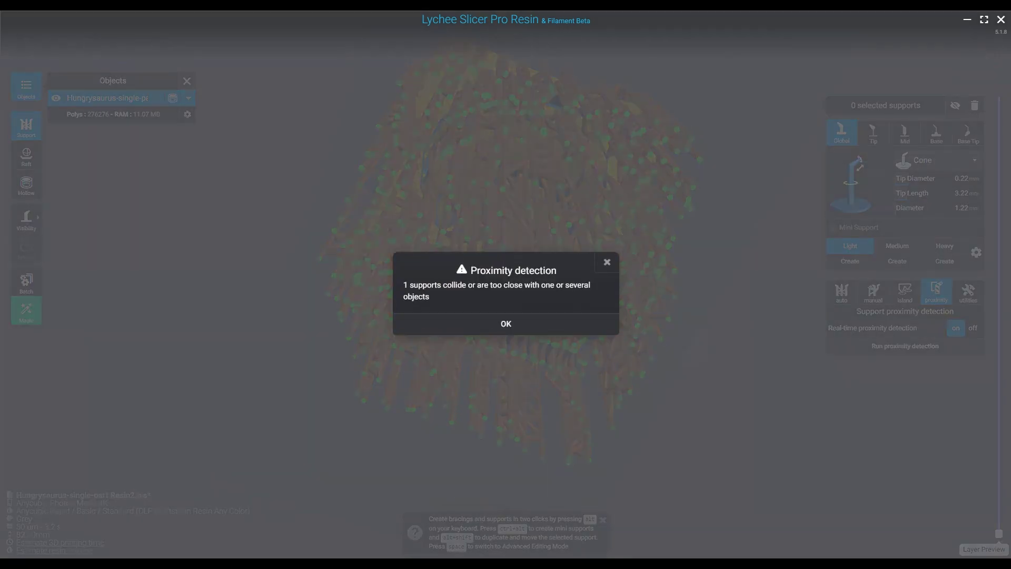
pyautogui.press('Return')
pyautogui.moveTo(642, 315)
pyautogui.mouseDown()
pyautogui.moveTo(649, 275)
pyautogui.moveTo(695, 305)
pyautogui.moveTo(680, 410)
pyautogui.mouseUp()
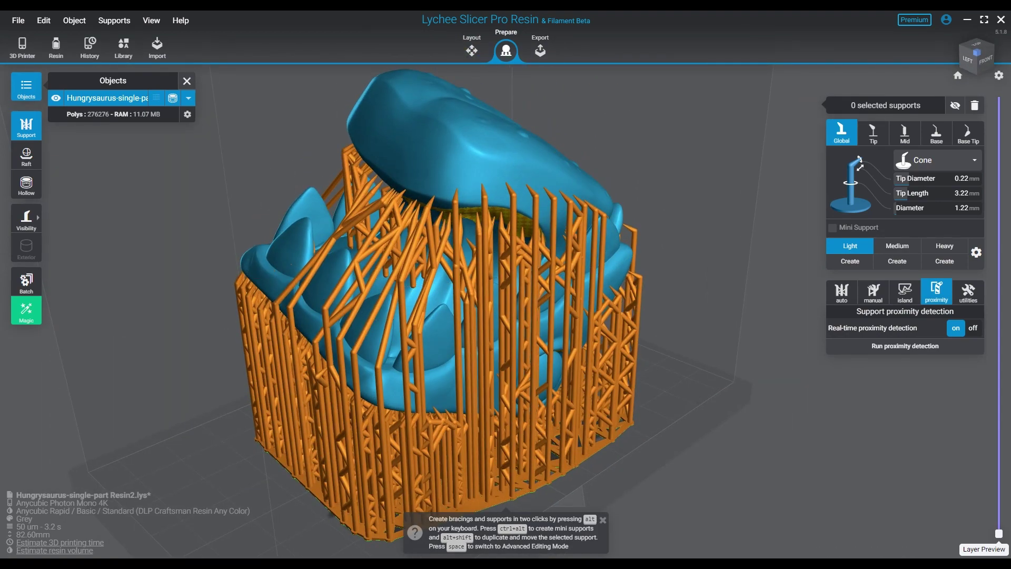
# - Hide all supports except the colliding one and orbit to view the hollow base
pyautogui.click(150, 20)
pyautogui.moveTo(179, 109)
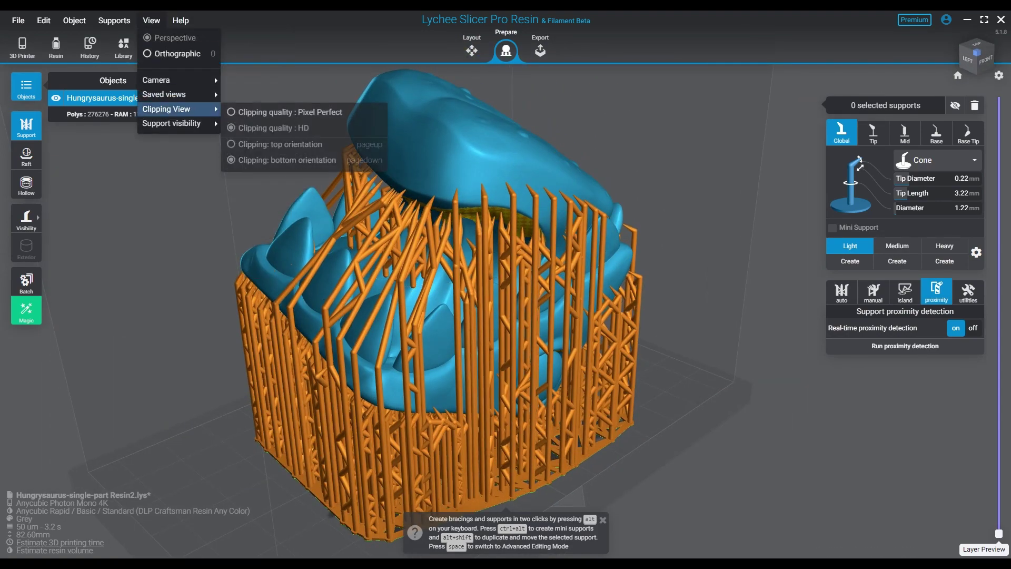
pyautogui.click(260, 126)
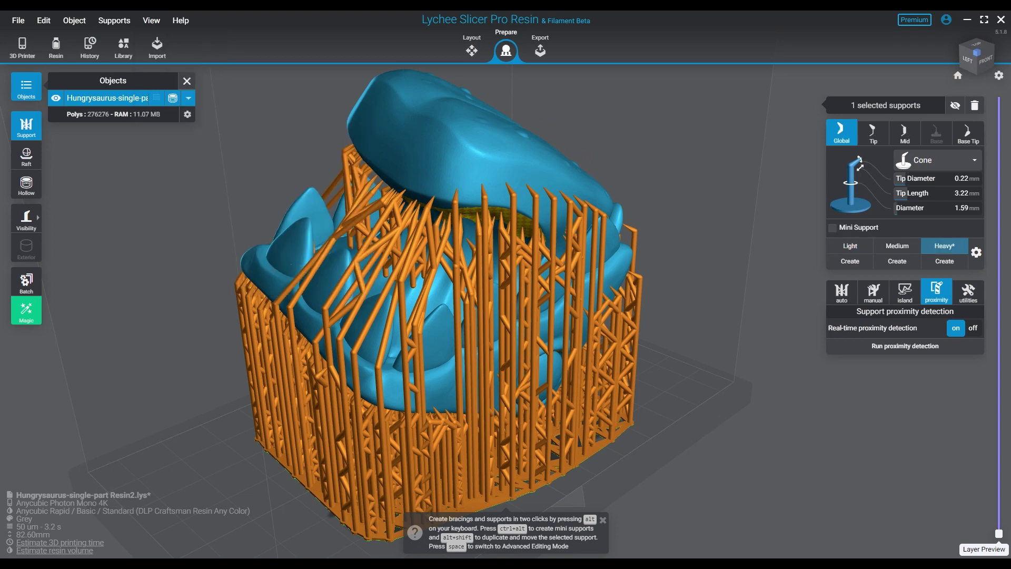
pyautogui.moveTo(506, 285)
pyautogui.mouseDown(button='right')
pyautogui.moveTo(505, 237)
pyautogui.moveTo(522, 205)
pyautogui.moveTo(537, 237)
pyautogui.moveTo(521, 261)
pyautogui.mouseUp(button='right')
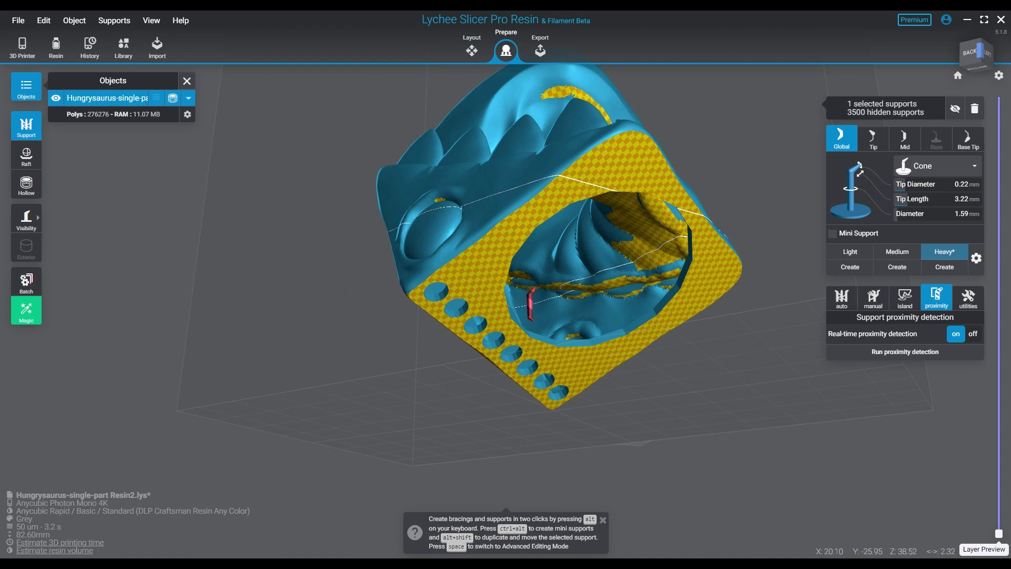
pyautogui.scroll(1, 537, 300)
pyautogui.scroll(2, 537, 300)
pyautogui.scroll(2, 537, 300)
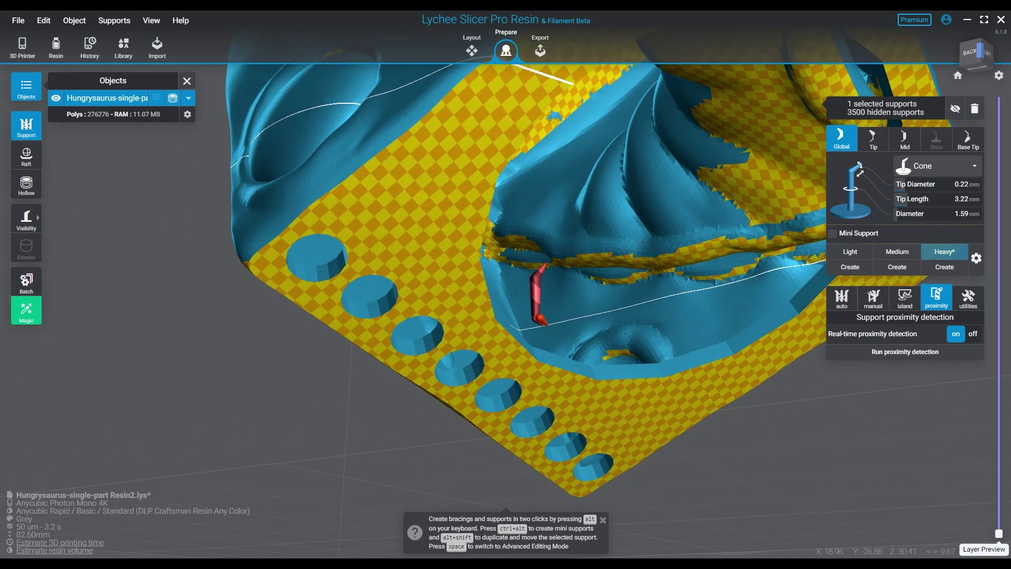
pyautogui.scroll(2, 537, 301)
# - Orbit into the hollow and swap the red colliding support for a Light support
pyautogui.moveTo(505, 284); pyautogui.dragTo(553, 237, button='right')
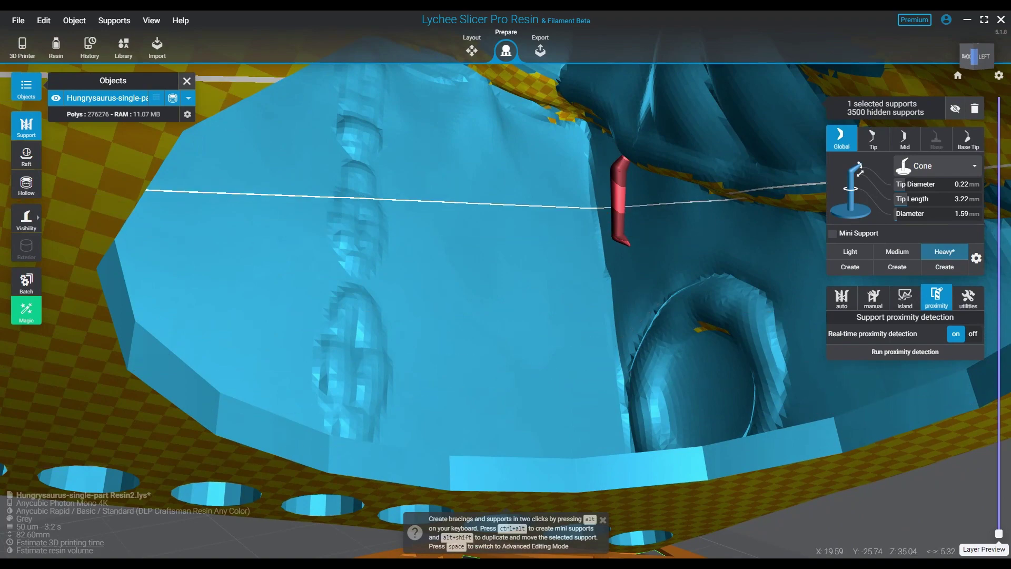
pyautogui.moveTo(506, 284); pyautogui.dragTo(552, 238, button='right')
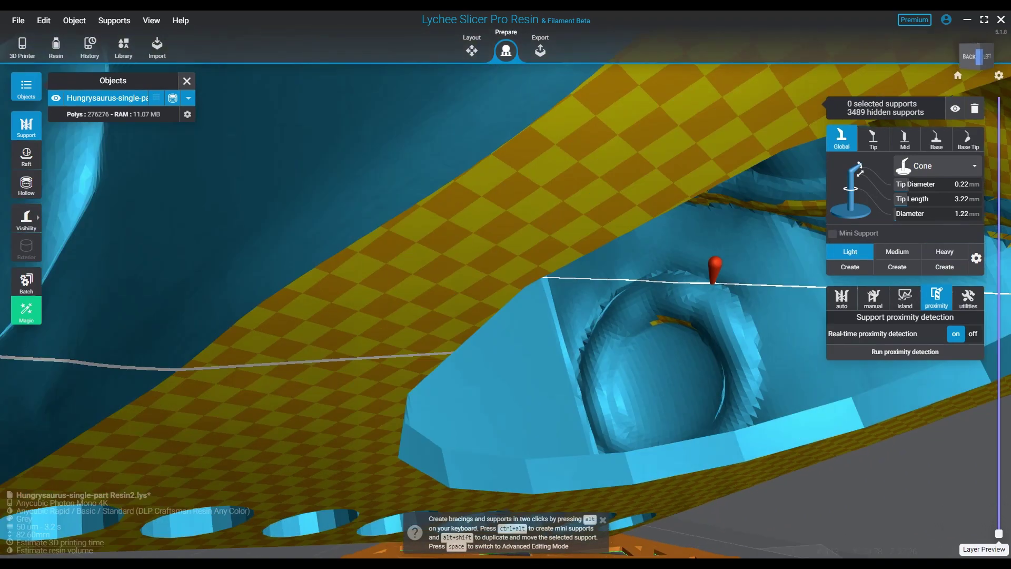
pyautogui.moveTo(693, 316); pyautogui.dragTo(591, 271, button='right')
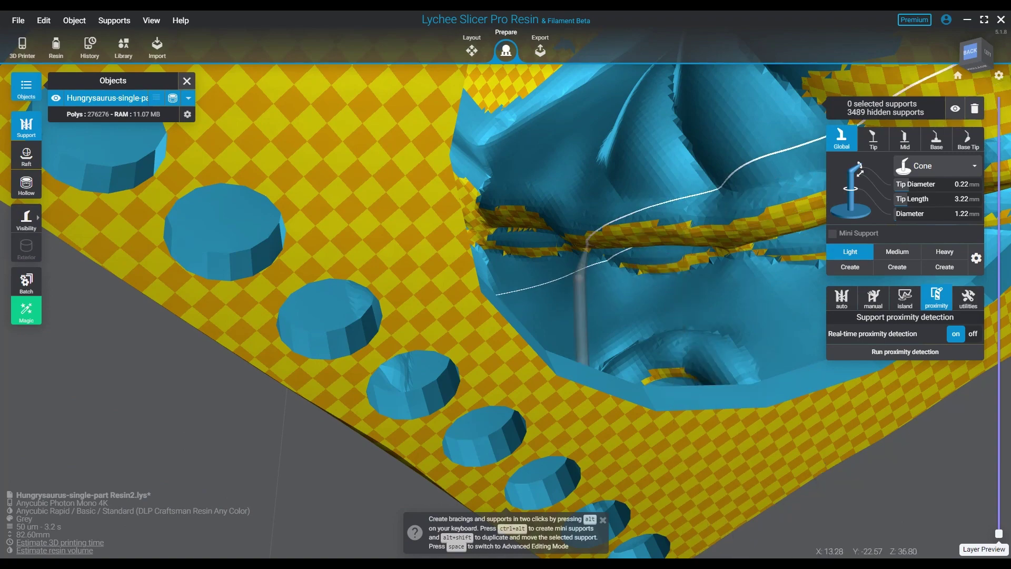
pyautogui.click(569, 250)
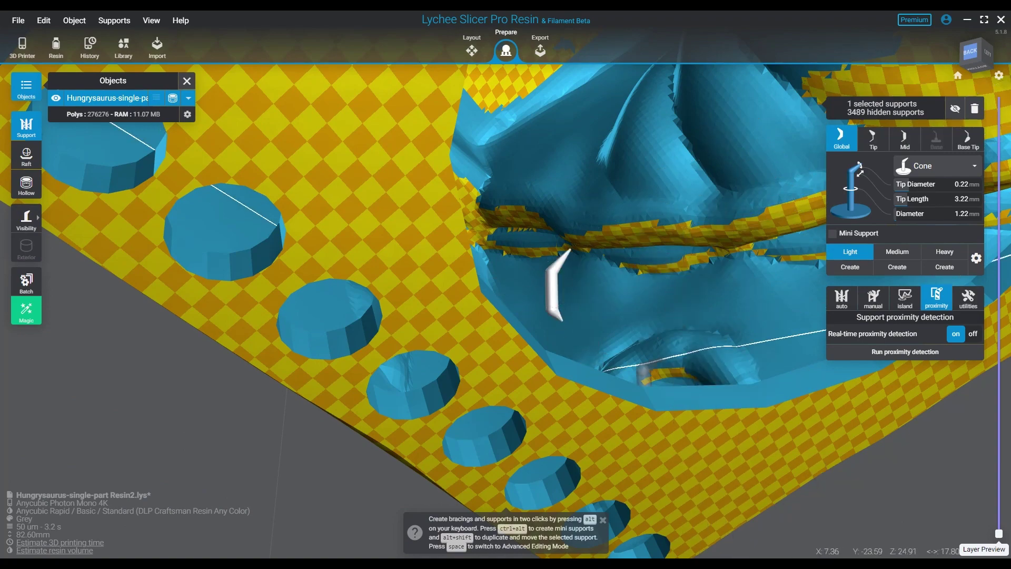
# - Reset the camera with Home and orbit below and beside the model, supports visible again
pyautogui.press('Home')
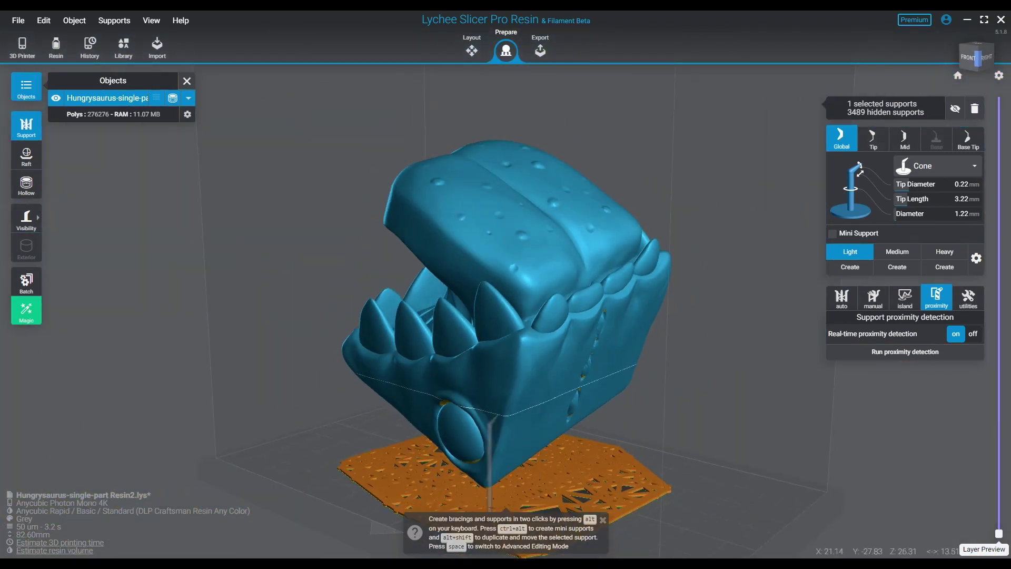
pyautogui.moveTo(490, 420); pyautogui.dragTo(505, 350, button='right')
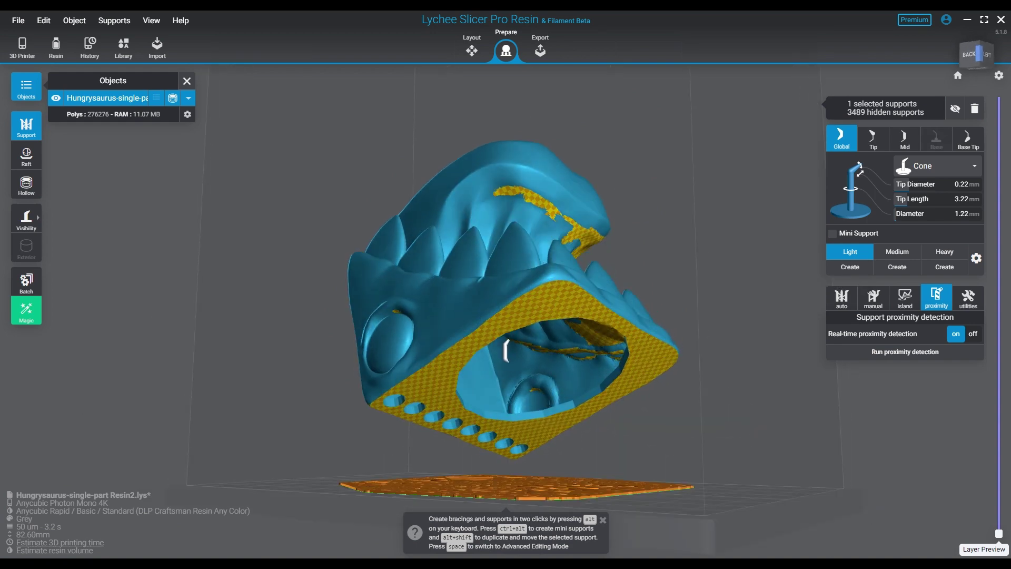
pyautogui.moveTo(506, 350)
pyautogui.mouseDown(button='right')
pyautogui.moveTo(442, 348)
pyautogui.moveTo(442, 316)
pyautogui.mouseUp(button='right')
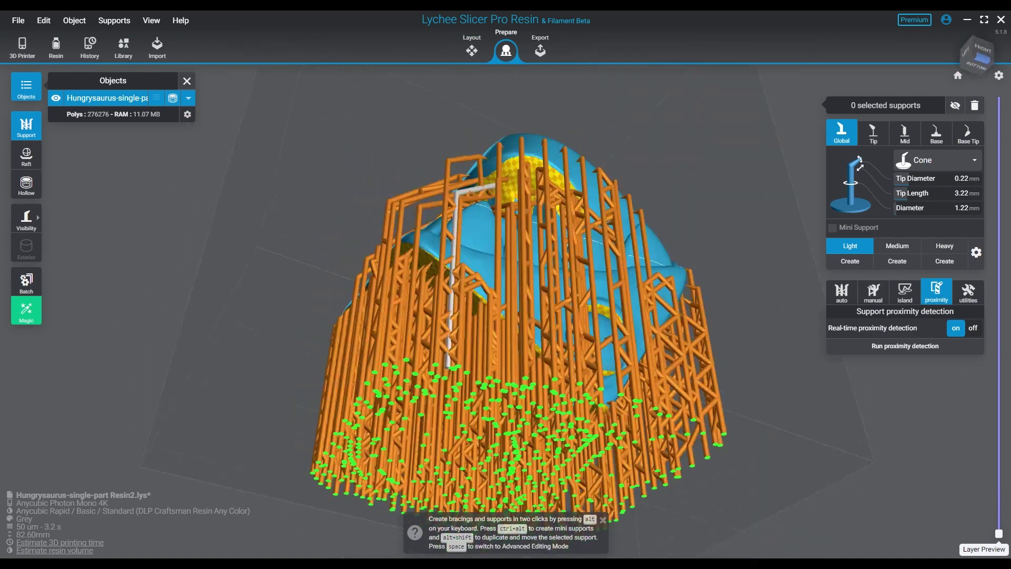
# - Set anti-aliasing to Sharpen Details, level 8, 10% grey offset, HD antialiasing on
pyautogui.hotkey('ctrl', 'e')
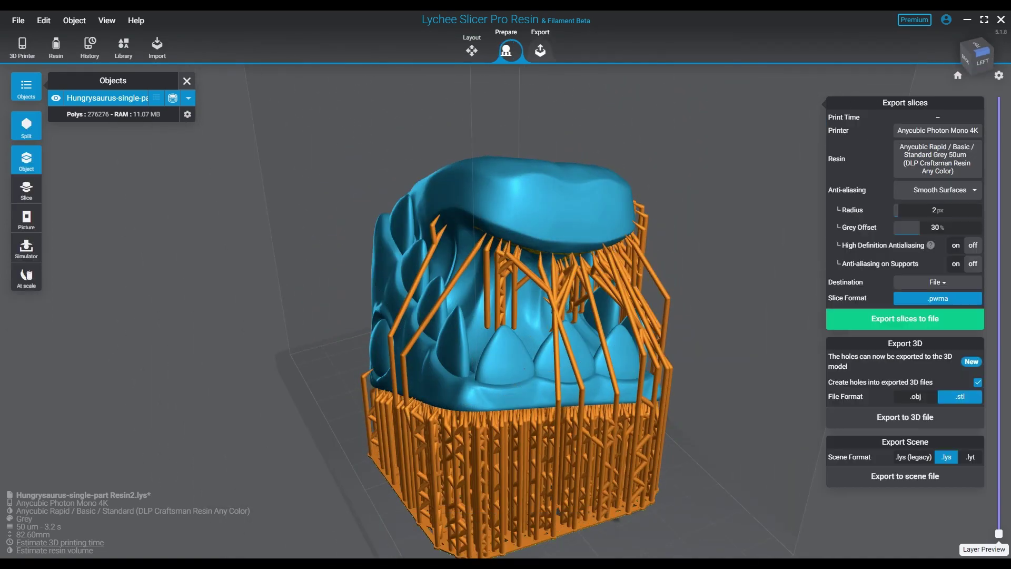
pyautogui.click(937, 189)
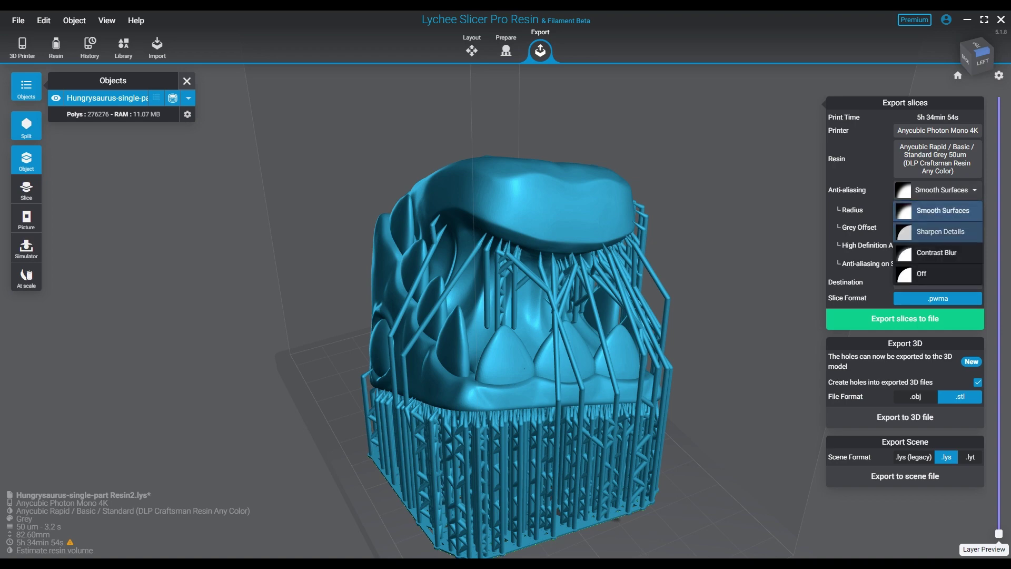
pyautogui.click(937, 238)
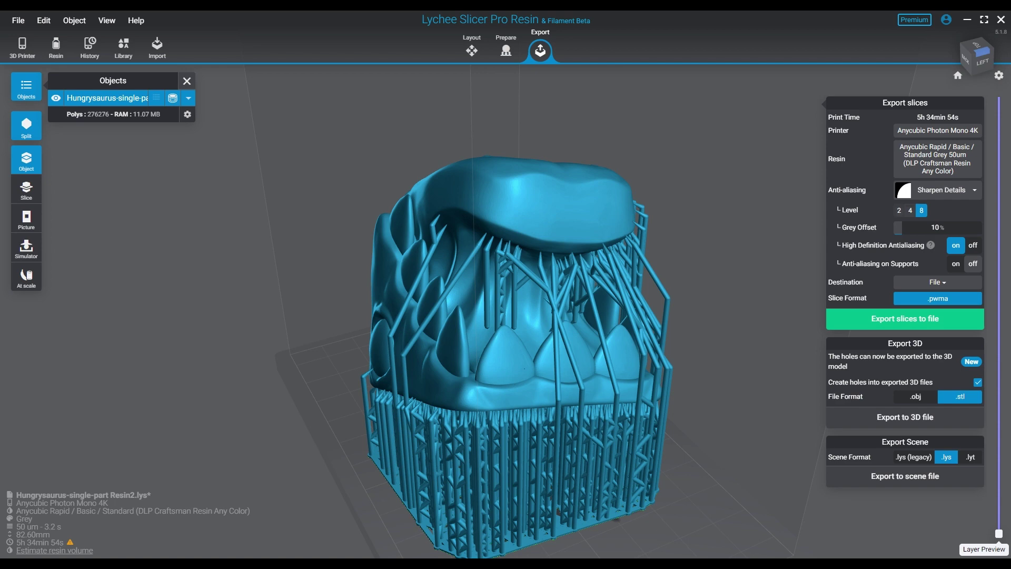
# - Set the slice destination to File and go back to Prepare
pyautogui.click(936, 283)
pyautogui.click(929, 298)
pyautogui.click(506, 49)
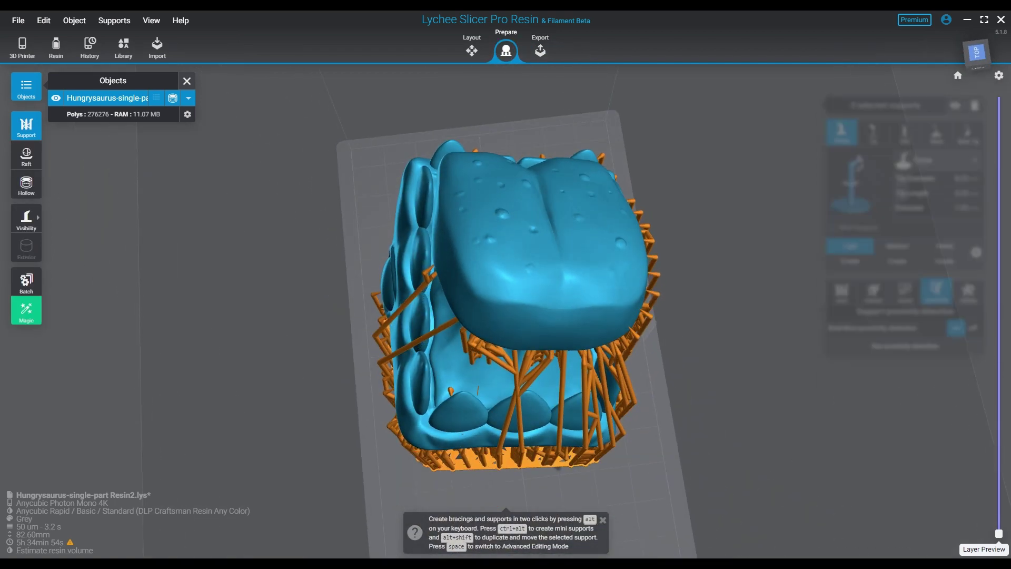
# - Scrub the layer preview through the bottom layers and orbit to view the supports from below
pyautogui.moveTo(998, 533); pyautogui.dragTo(998, 501)
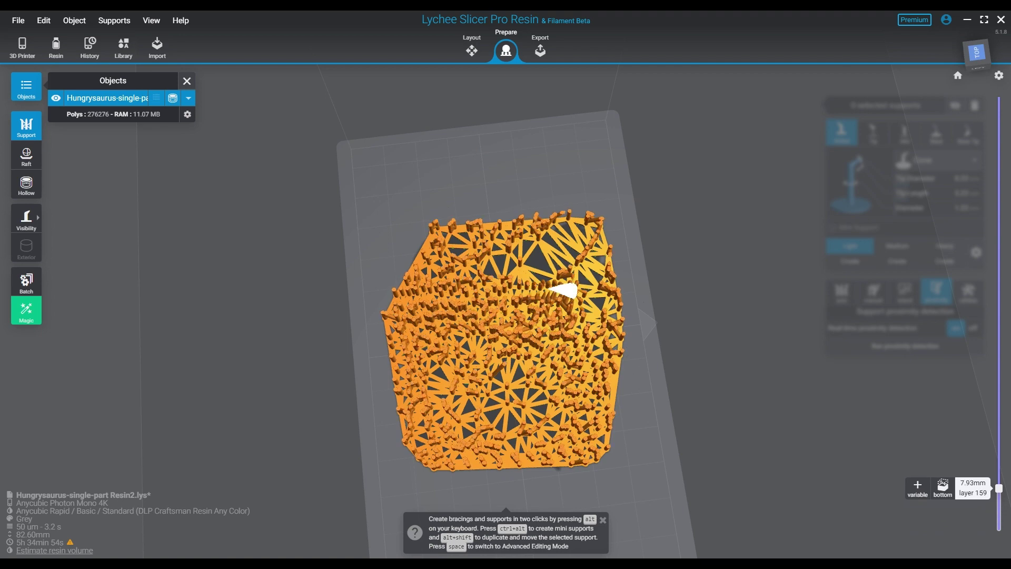
pyautogui.moveTo(998, 501); pyautogui.dragTo(998, 495)
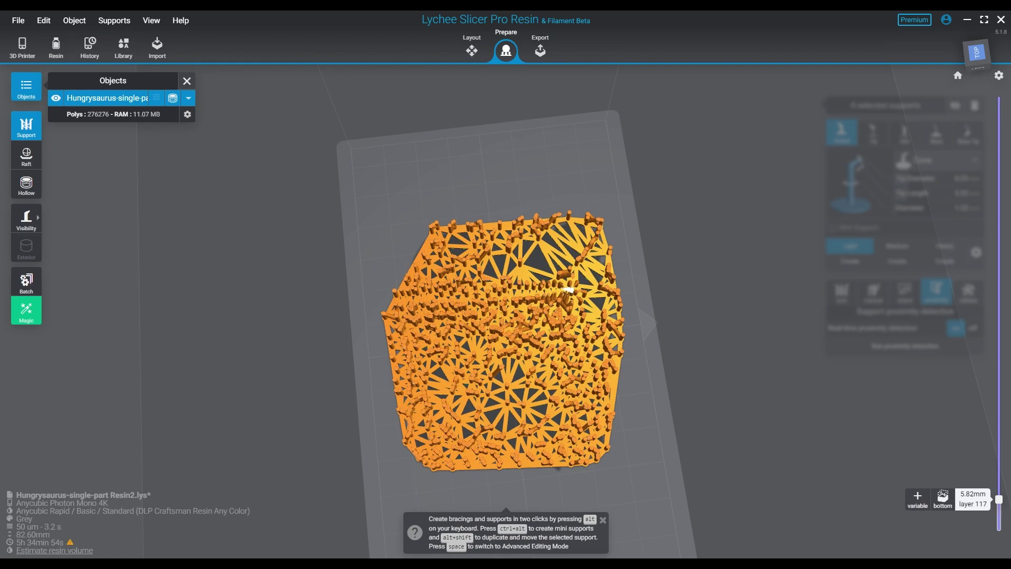
pyautogui.moveTo(998, 495); pyautogui.dragTo(998, 499)
pyautogui.scroll(2, 569, 290)
pyautogui.scroll(2, 568, 290)
pyautogui.scroll(2, 569, 289)
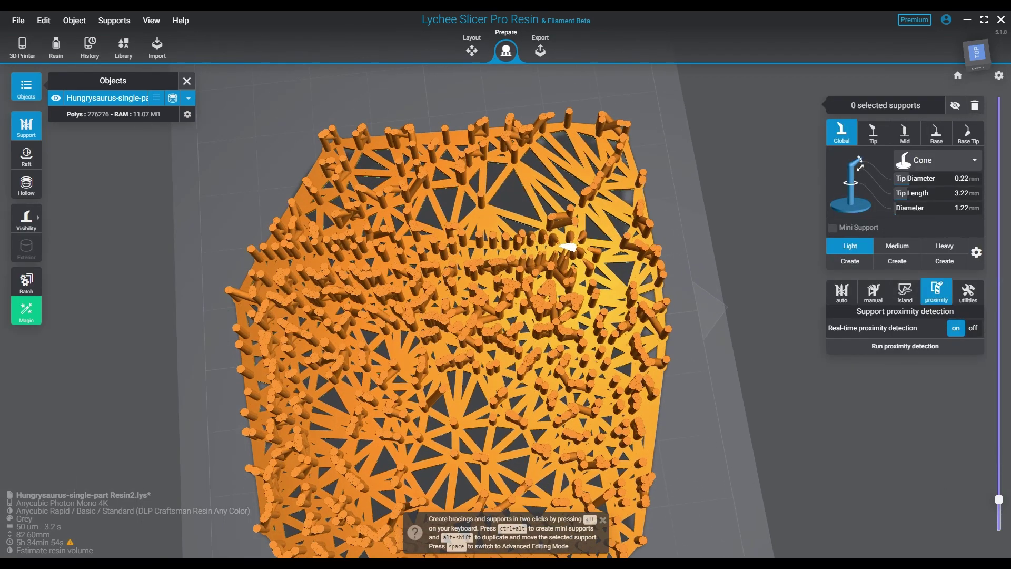
pyautogui.scroll(2, 569, 269)
pyautogui.moveTo(569, 227); pyautogui.dragTo(699, 429)
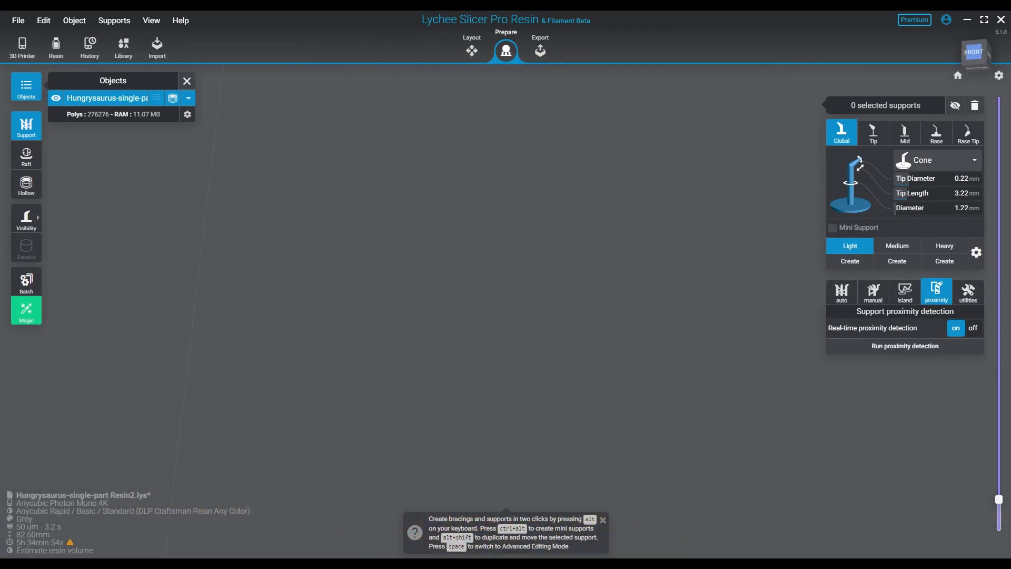
pyautogui.scroll(-2, 505, 315)
pyautogui.scroll(-2, 505, 316)
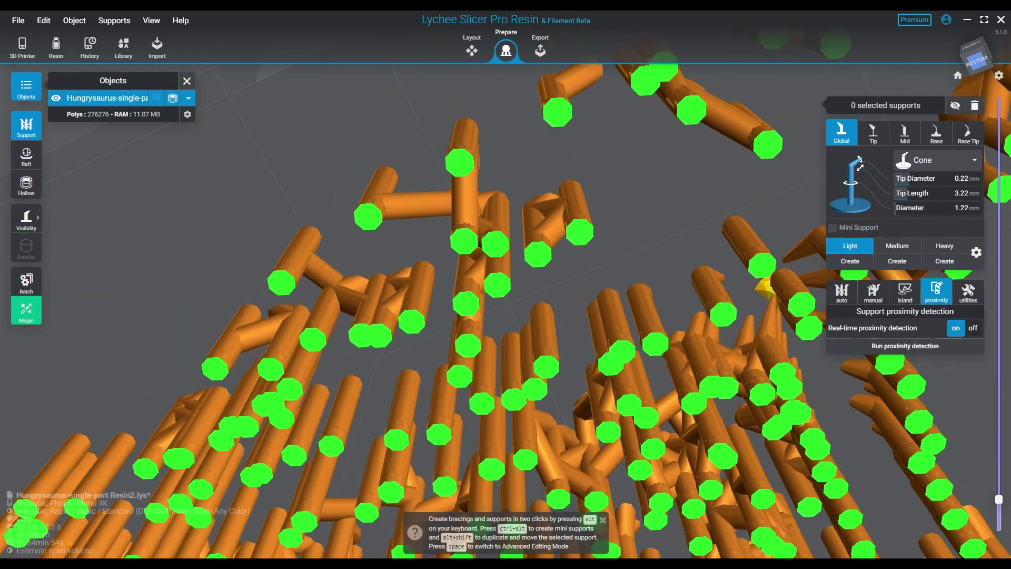
pyautogui.scroll(-2, 505, 316)
pyautogui.scroll(-2, 506, 316)
pyautogui.moveTo(669, 302)
pyautogui.mouseDown()
pyautogui.moveTo(621, 237)
pyautogui.moveTo(437, 210)
pyautogui.mouseUp()
pyautogui.scroll(2, 513, 325)
pyautogui.scroll(2, 513, 324)
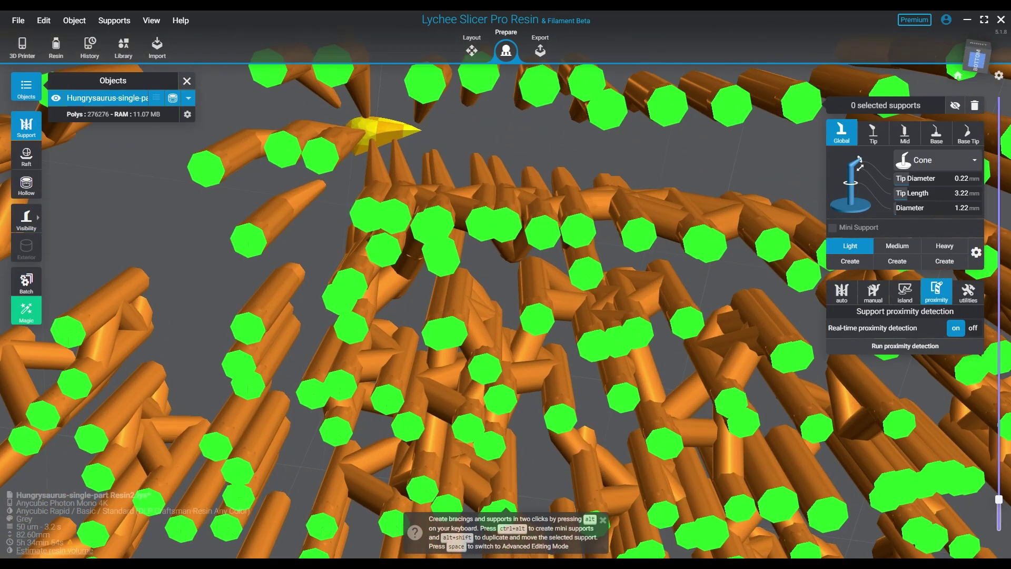
pyautogui.scroll(2, 513, 316)
pyautogui.scroll(1, 521, 301)
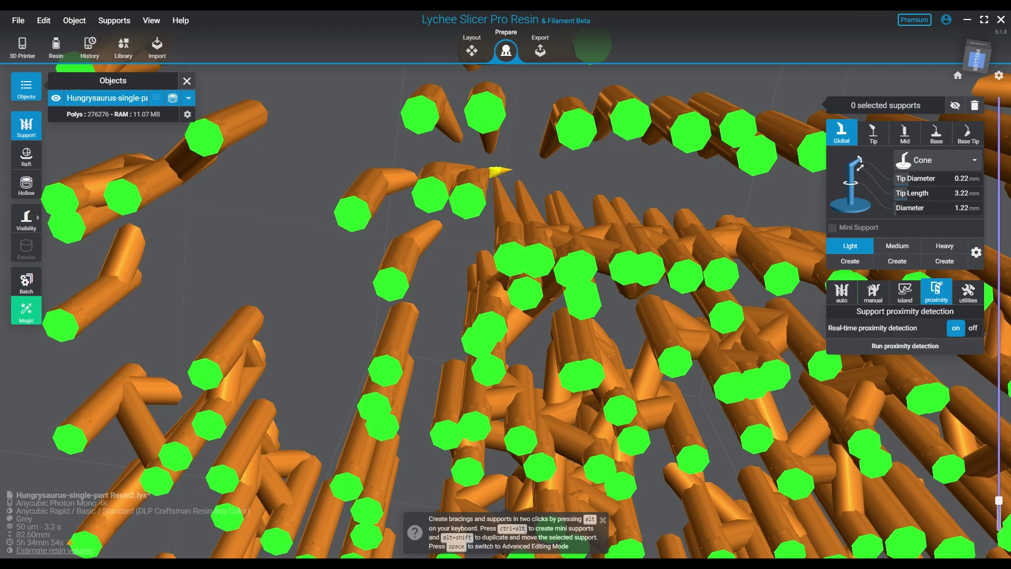
# - Select a support beneath the model and shorten its cone
pyautogui.click(505, 167)
pyautogui.moveTo(553, 237); pyautogui.dragTo(589, 158)
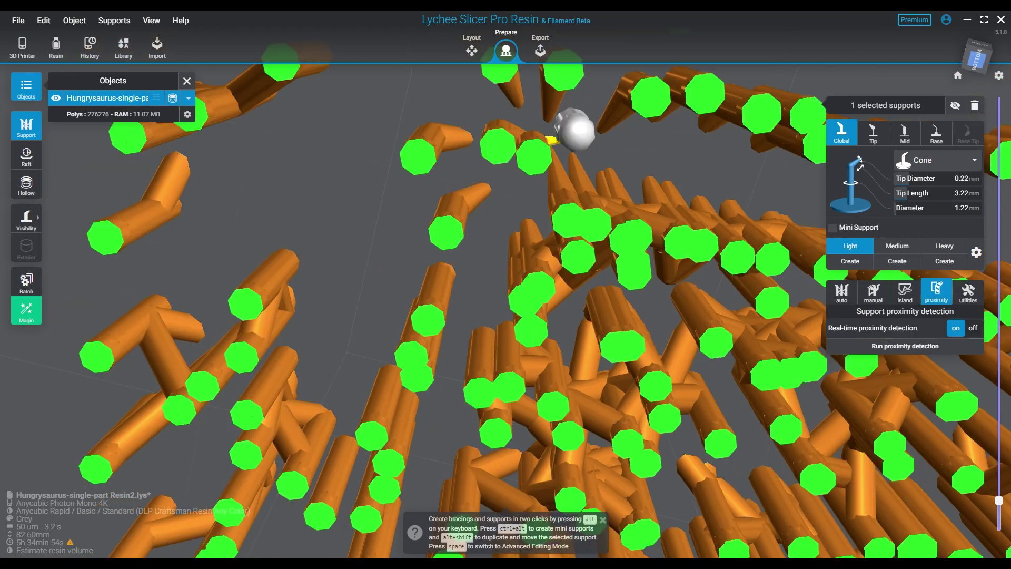
pyautogui.moveTo(580, 217); pyautogui.dragTo(525, 212, button='right')
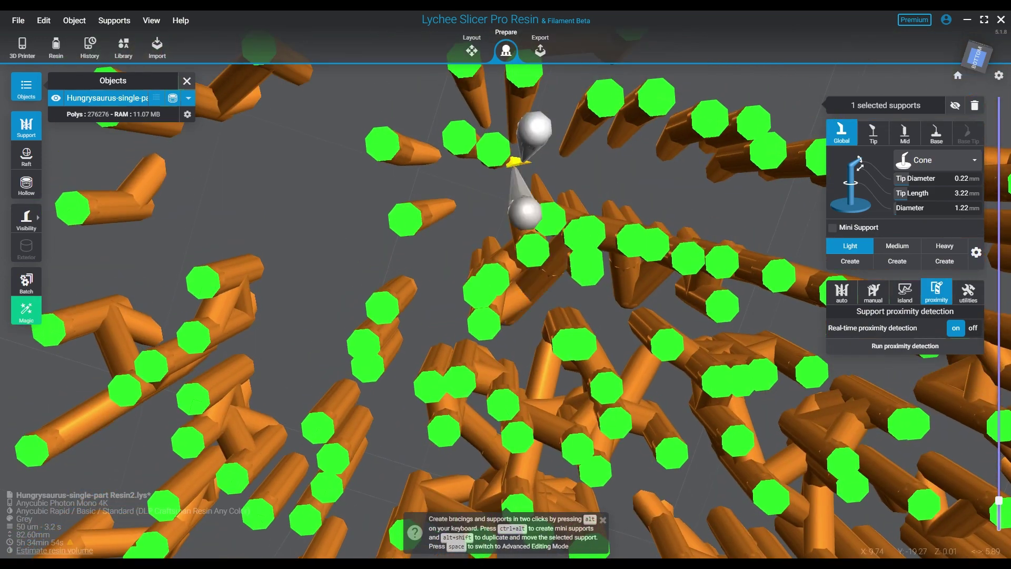
pyautogui.moveTo(526, 213); pyautogui.dragTo(514, 144)
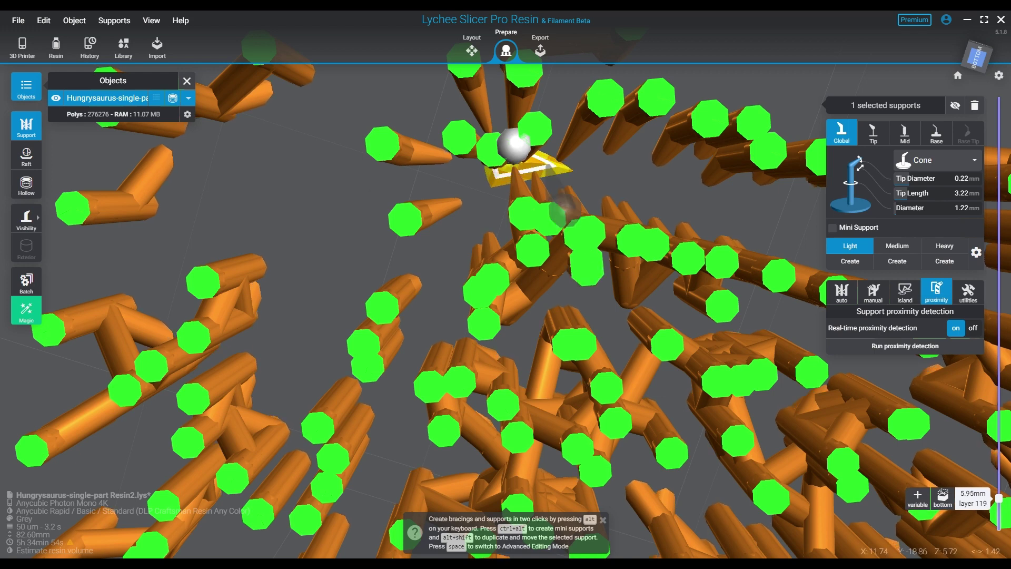
# - Move the support's tip across several spots until it settles on a new contact point
pyautogui.moveTo(577, 119); pyautogui.dragTo(584, 111)
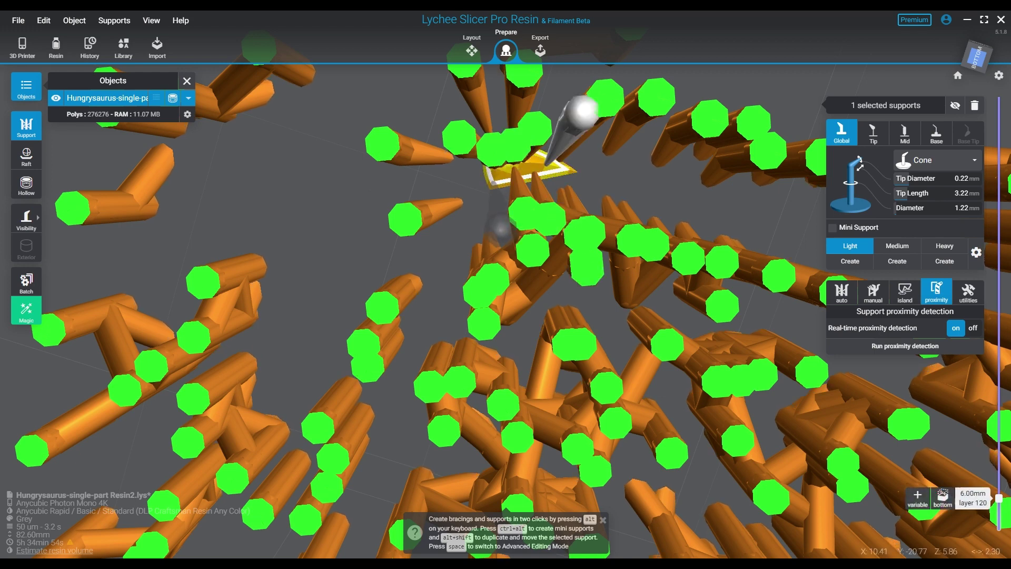
pyautogui.click(450, 201)
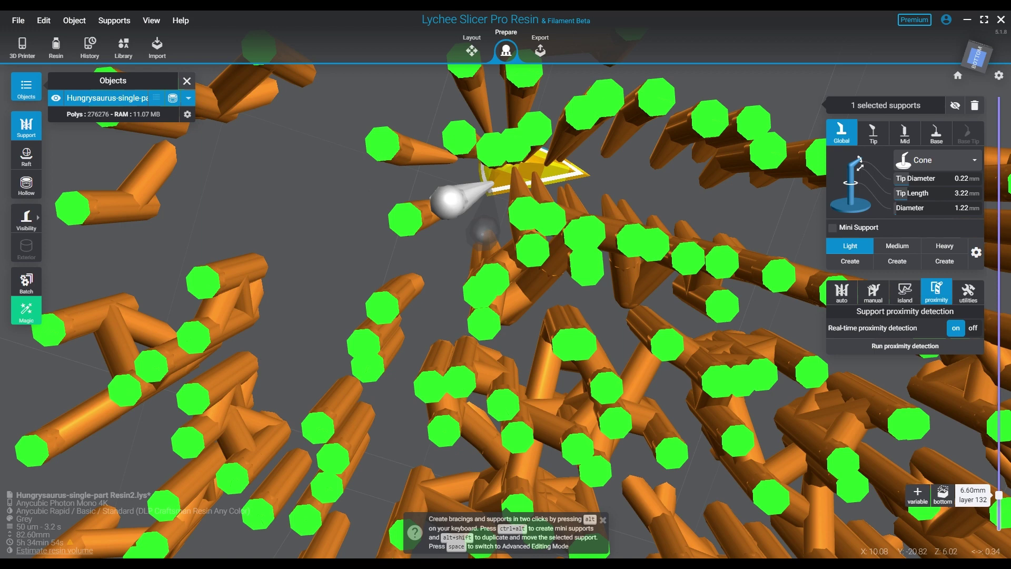
pyautogui.click(483, 230)
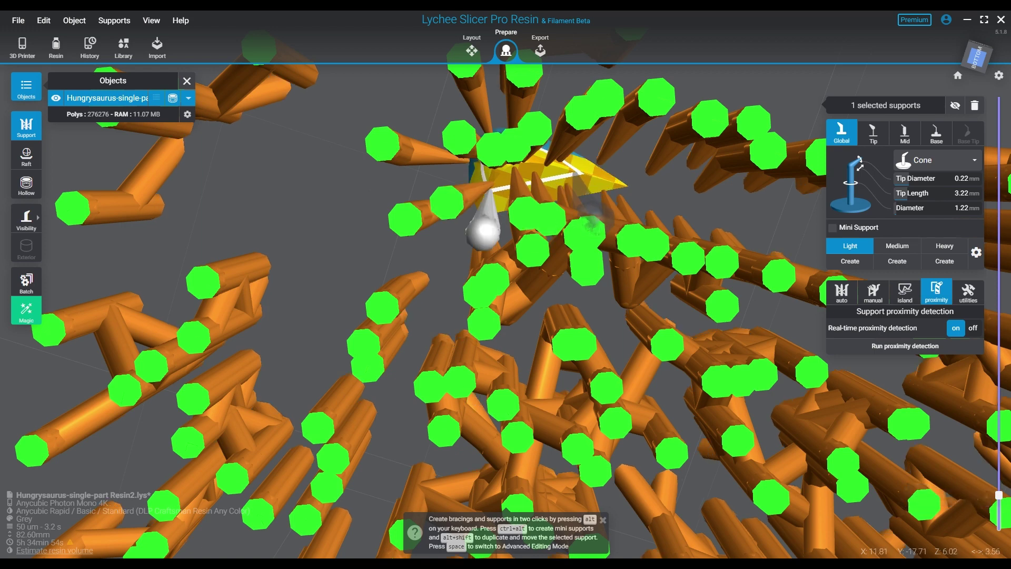
pyautogui.click(621, 181)
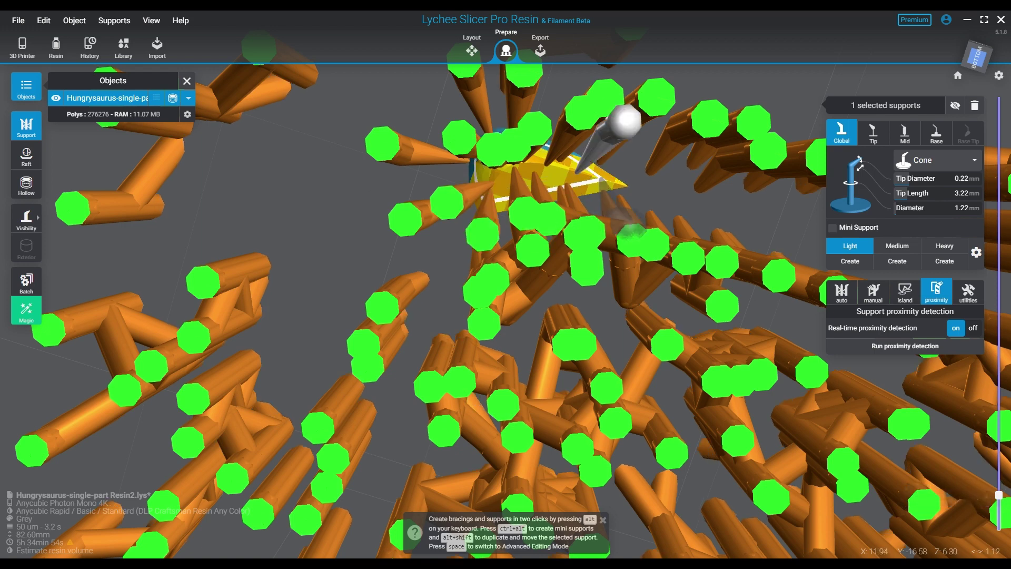
pyautogui.click(635, 230)
pyautogui.click(669, 123)
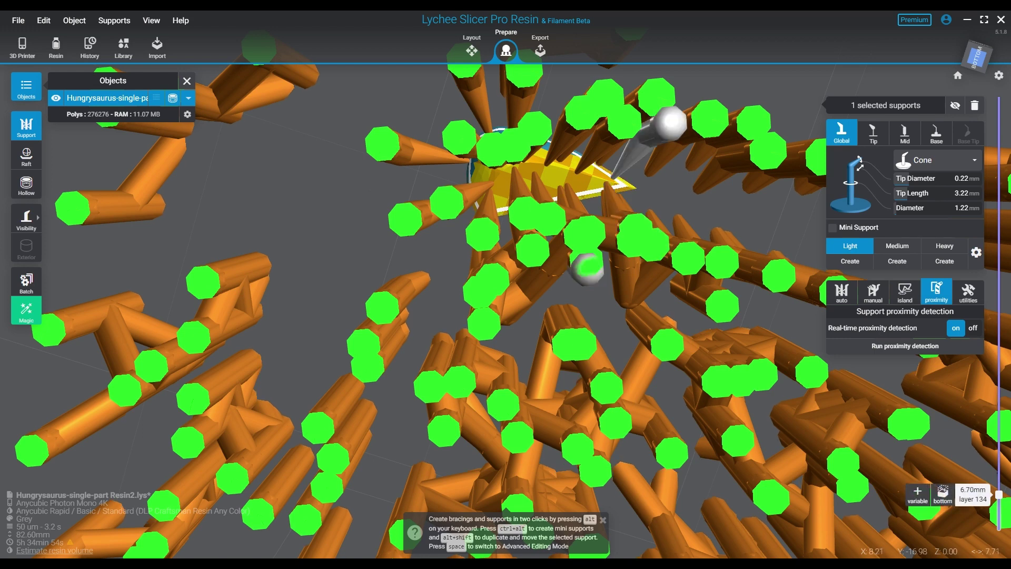
pyautogui.scroll(5, 999, 482)
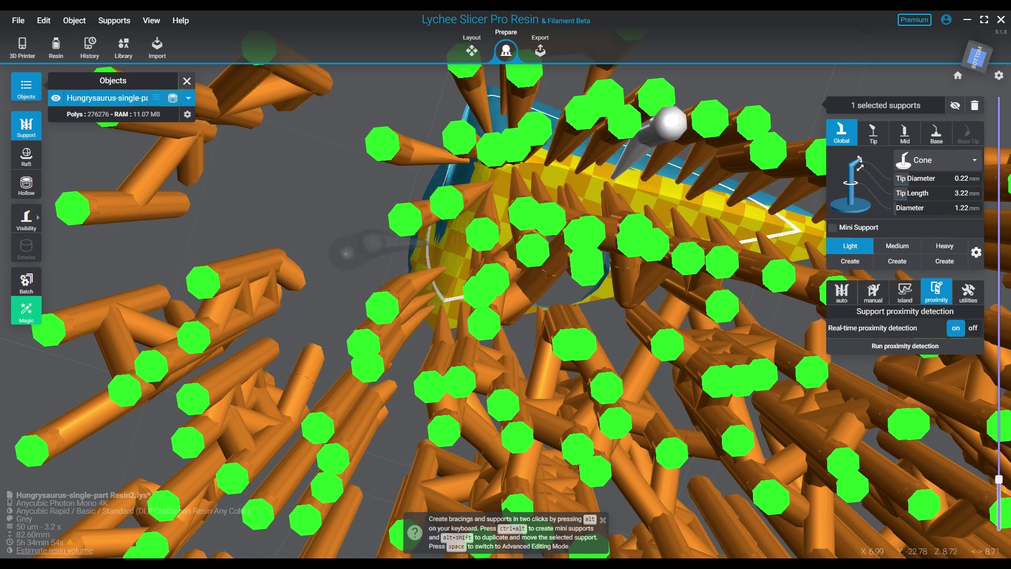
pyautogui.click(670, 122)
# - From top view, raise the layer preview through the dinosaur to its top while orbiting
pyautogui.press('t')
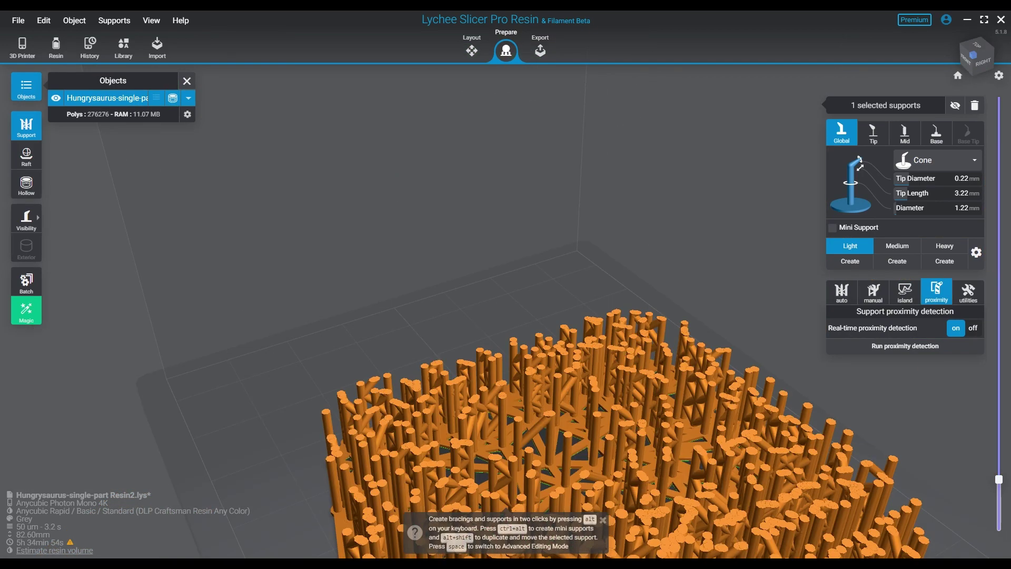
pyautogui.moveTo(505, 316); pyautogui.dragTo(663, 300, button='right')
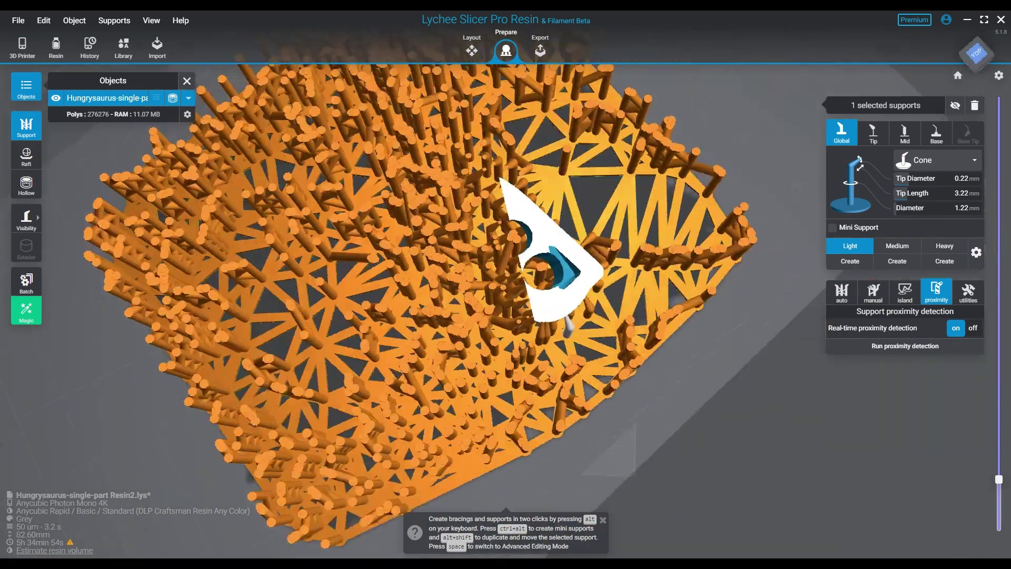
pyautogui.moveTo(999, 478); pyautogui.dragTo(998, 463)
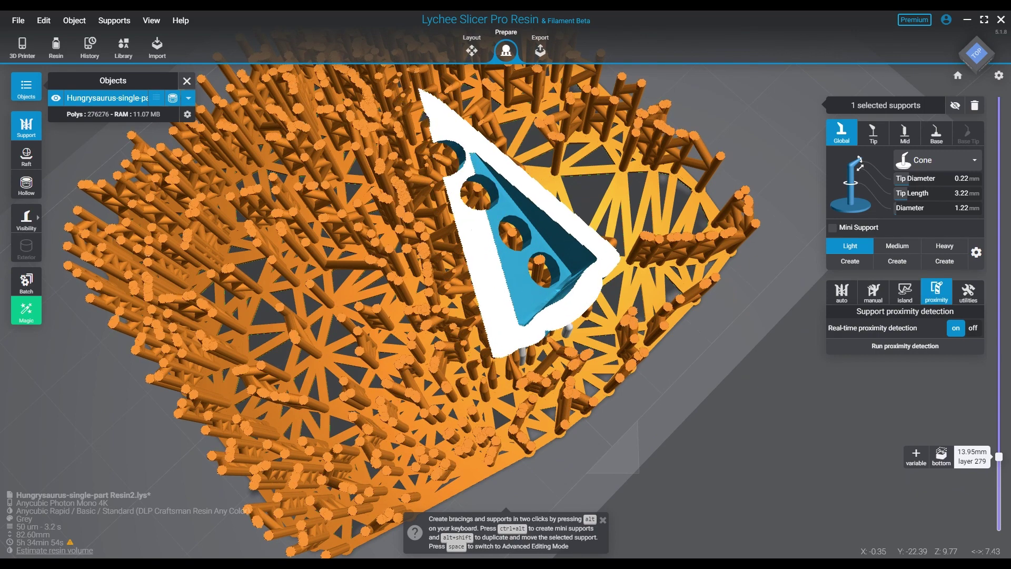
pyautogui.moveTo(998, 463); pyautogui.dragTo(998, 447)
pyautogui.moveTo(506, 316); pyautogui.dragTo(443, 317, button='right')
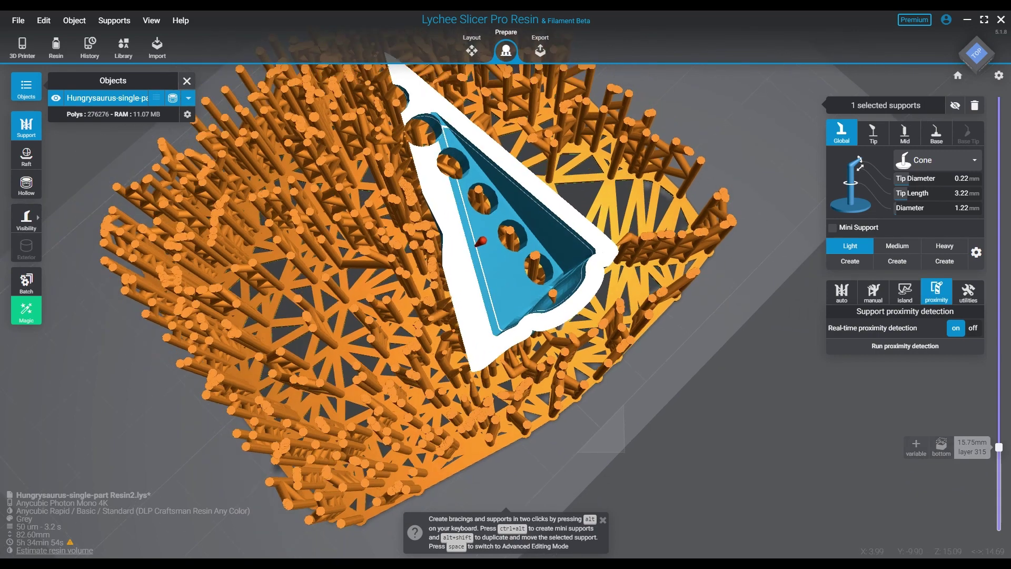
pyautogui.moveTo(999, 447); pyautogui.dragTo(999, 338)
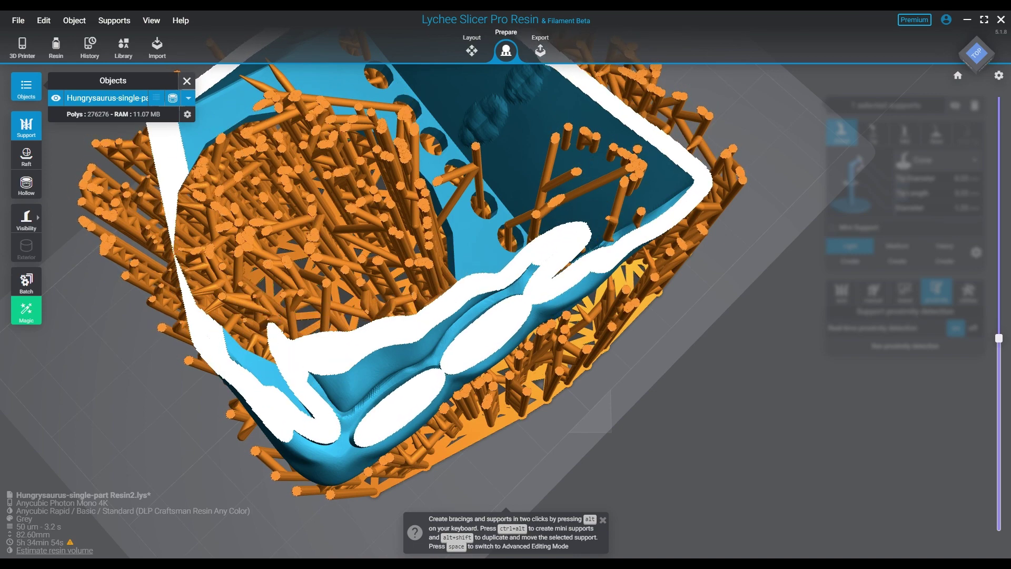
pyautogui.moveTo(999, 338); pyautogui.dragTo(999, 305)
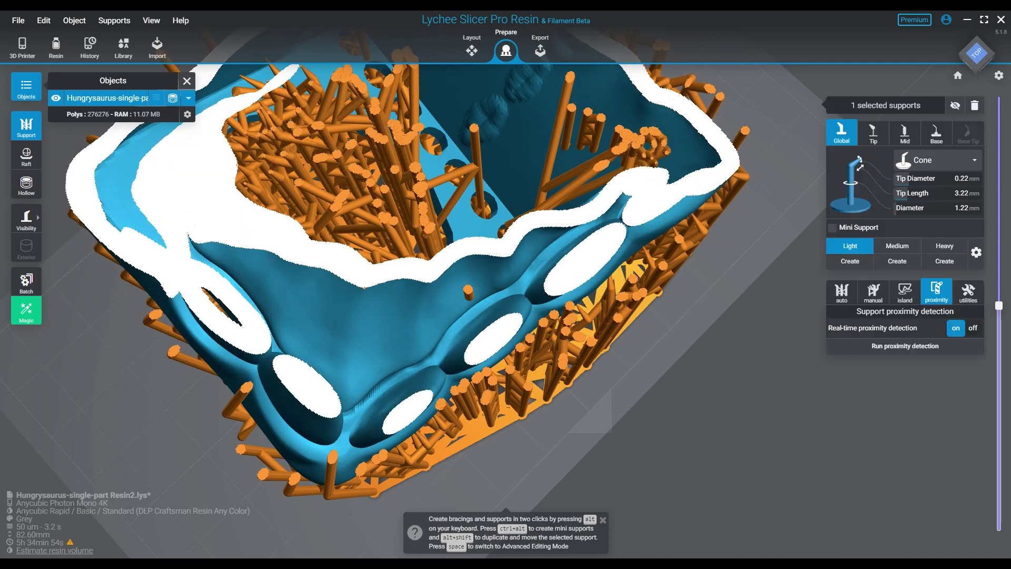
pyautogui.moveTo(506, 315); pyautogui.dragTo(553, 300)
pyautogui.moveTo(998, 305); pyautogui.dragTo(998, 99)
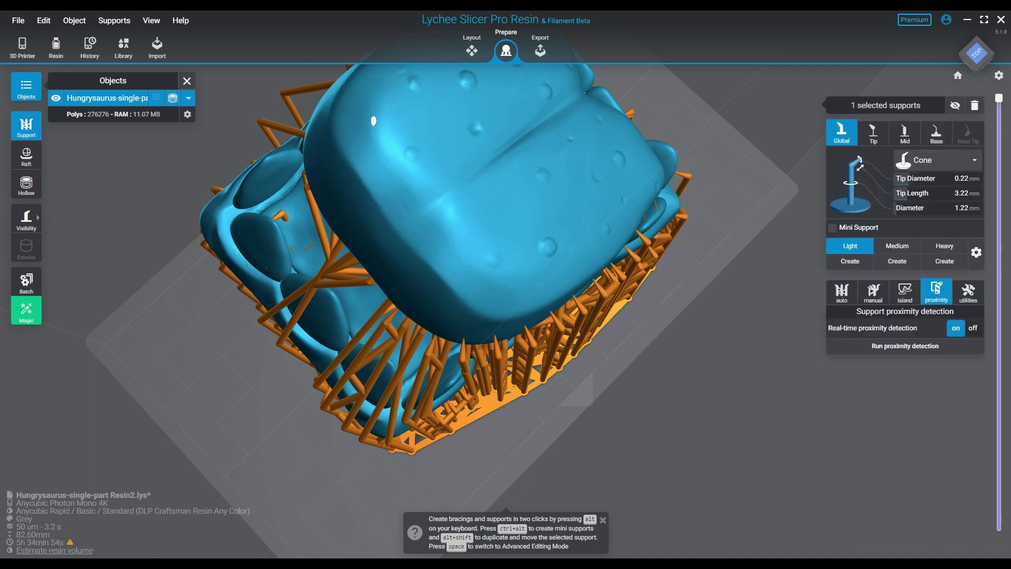
# - Inspect the supported dinosaur from front, right and high-left, then bring up Export settings
pyautogui.moveTo(374, 120); pyautogui.dragTo(631, 210, button='right')
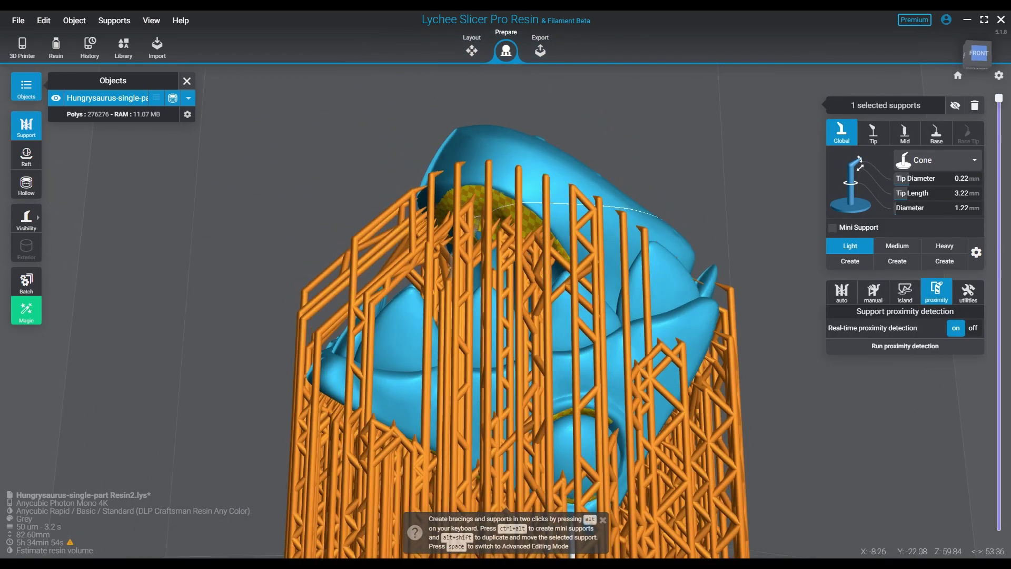
pyautogui.moveTo(698, 467)
pyautogui.mouseDown(button='right')
pyautogui.moveTo(553, 465)
pyautogui.moveTo(695, 466)
pyautogui.mouseUp(button='right')
pyautogui.moveTo(469, 431)
pyautogui.mouseDown(button='right')
pyautogui.moveTo(672, 442)
pyautogui.moveTo(553, 355)
pyautogui.mouseUp(button='right')
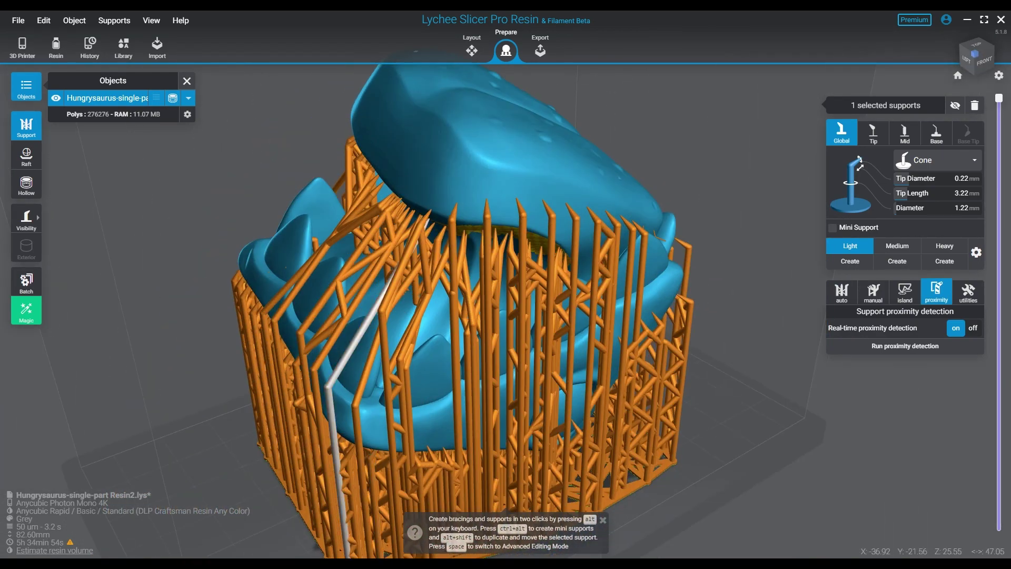
pyautogui.click(540, 50)
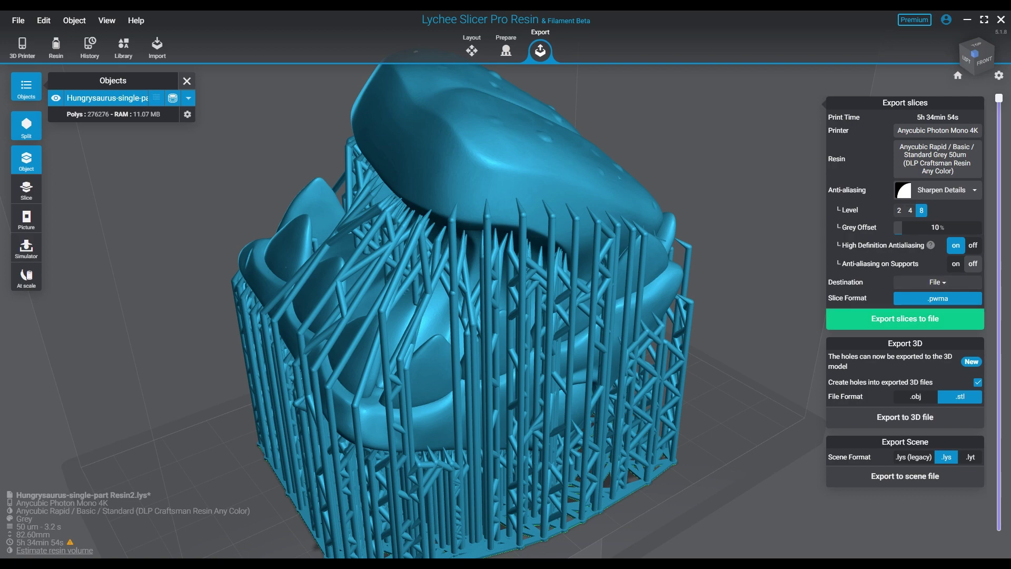
# - Export .pwma slices to the removable drive, confirming the plate name Hungrysaurus-single-part Resin2
pyautogui.click(938, 282)
pyautogui.click(938, 308)
pyautogui.click(906, 326)
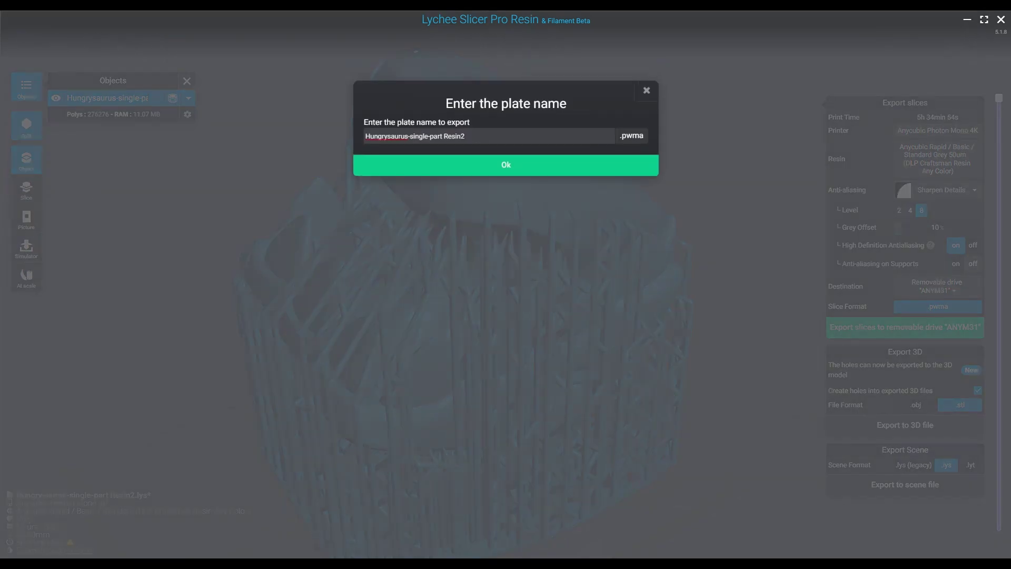
pyautogui.press('Return')
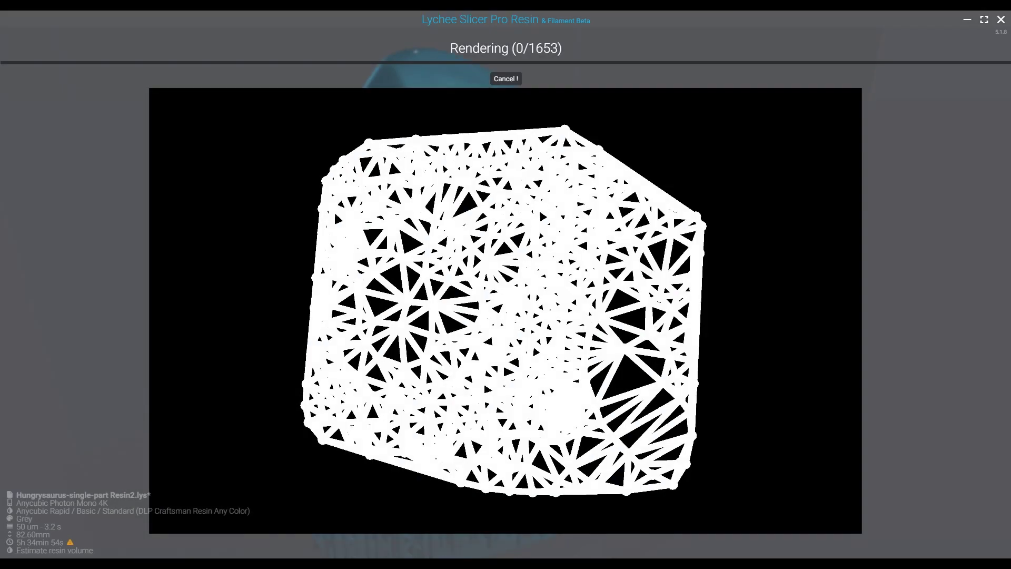